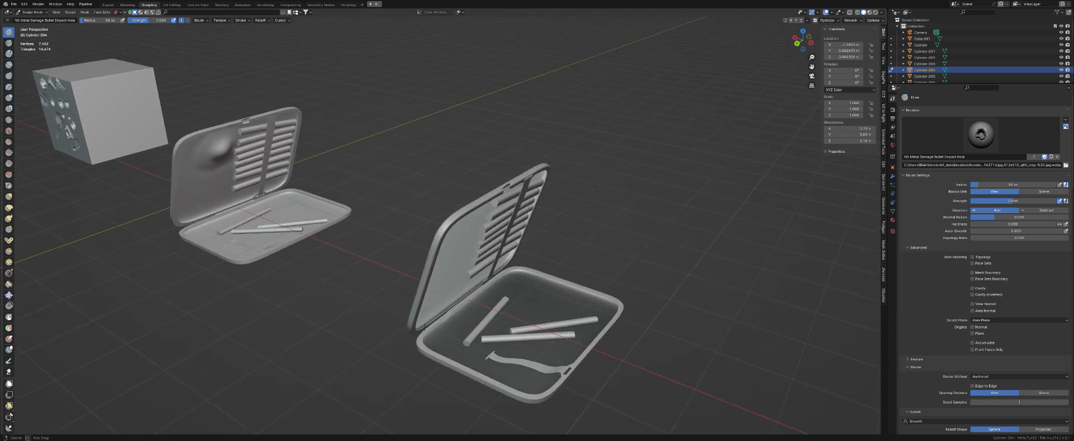
Split the 3D viewport vertically and turn the new area into an Image Editor
{"action": "right_click", "coordinate": [888, 17]}
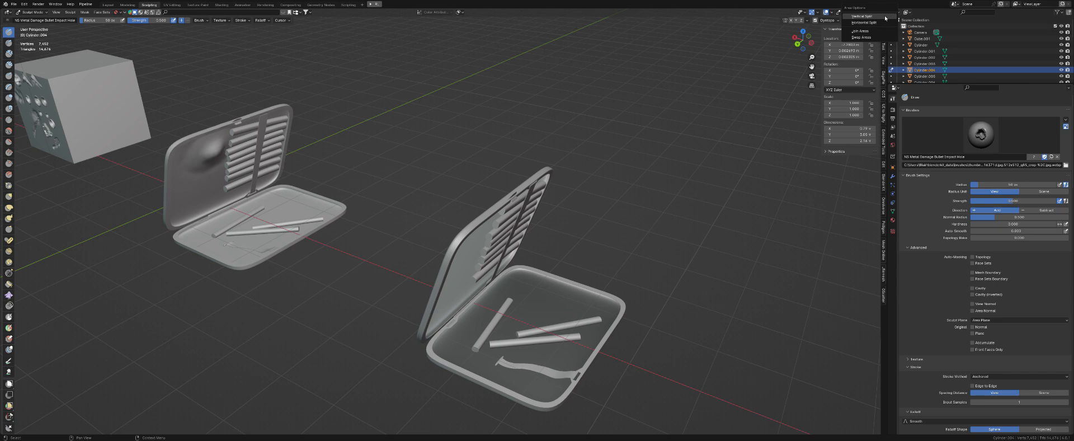
{"action": "left_click", "coordinate": [887, 17]}
{"action": "left_click", "coordinate": [571, 55]}
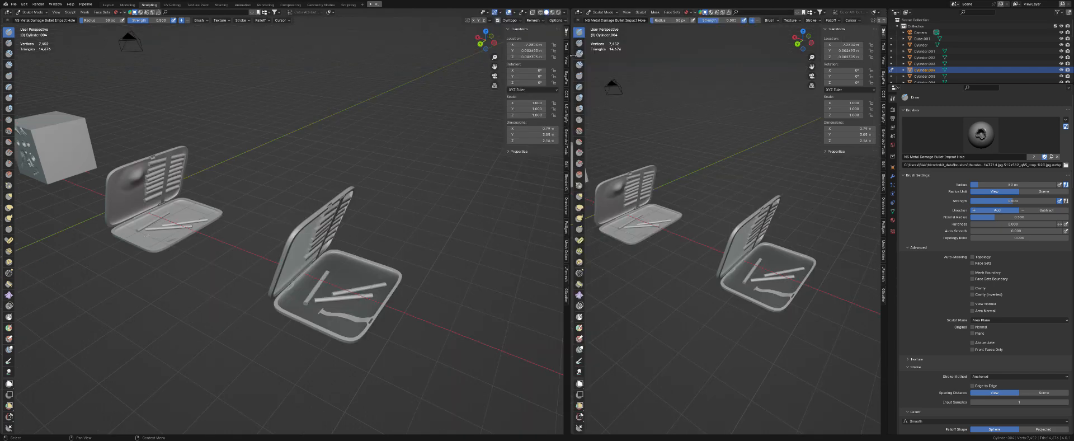
{"action": "left_click", "coordinate": [580, 12]}
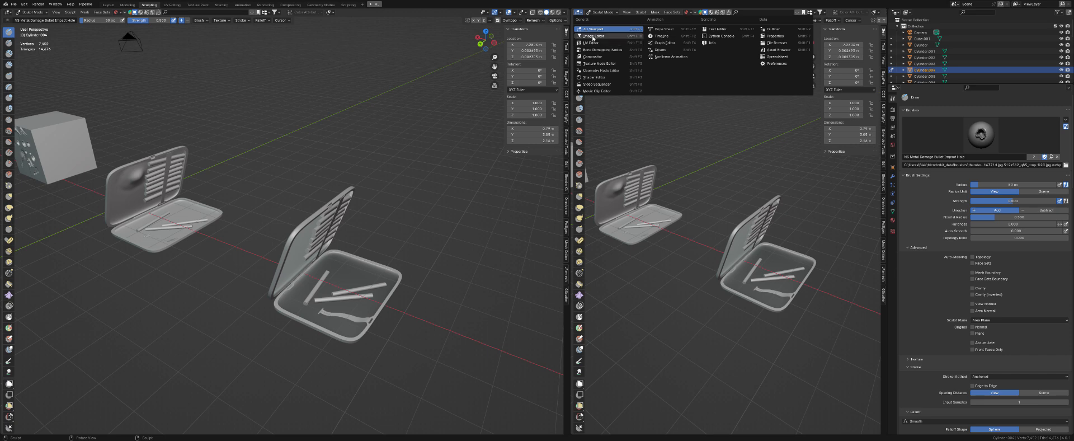
{"action": "left_click", "coordinate": [592, 36]}
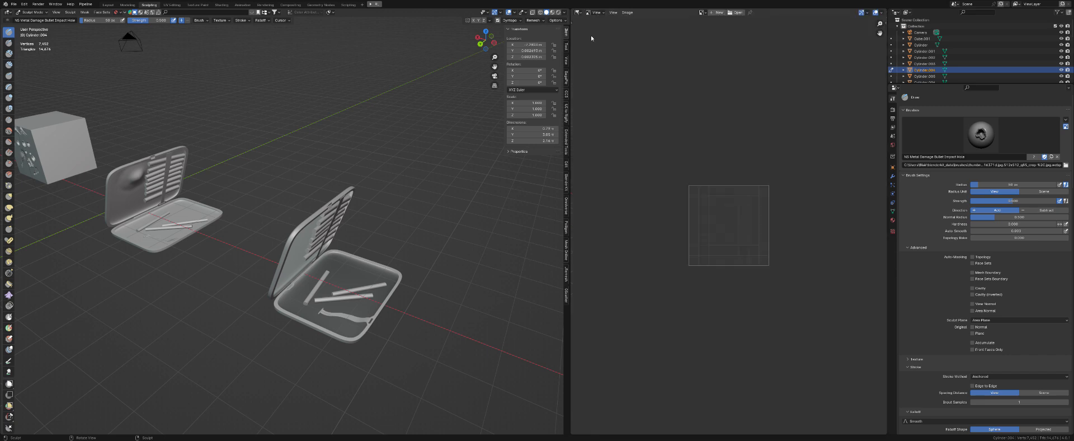
Open the solid silver cigarette case reference photo in the Image Editor and inspect its hinge, clasp and elastic strap
{"action": "left_click", "coordinate": [628, 13]}
{"action": "left_click", "coordinate": [634, 27]}
{"action": "scroll", "coordinate": [745, 234], "scroll_direction": "up", "scroll_amount": 4}
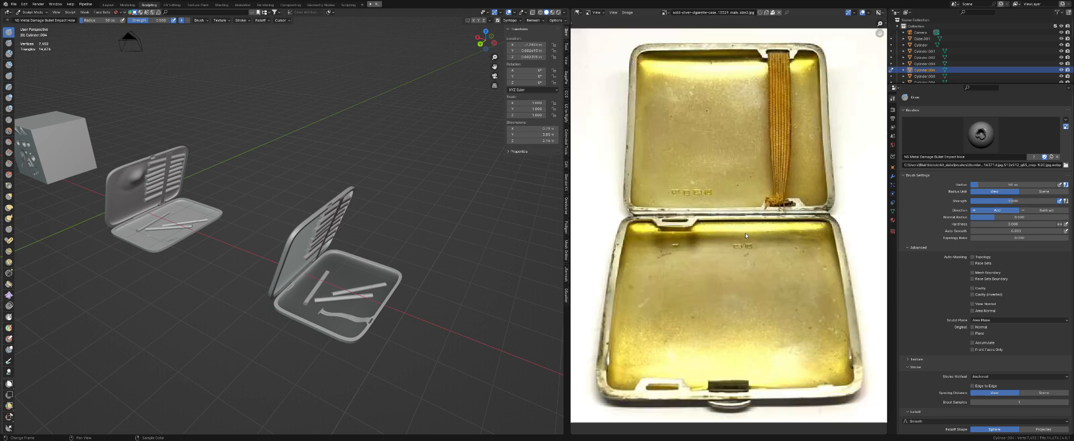
{"action": "middle_click_drag", "start_coordinate": [717, 243], "coordinate": [741, 196]}
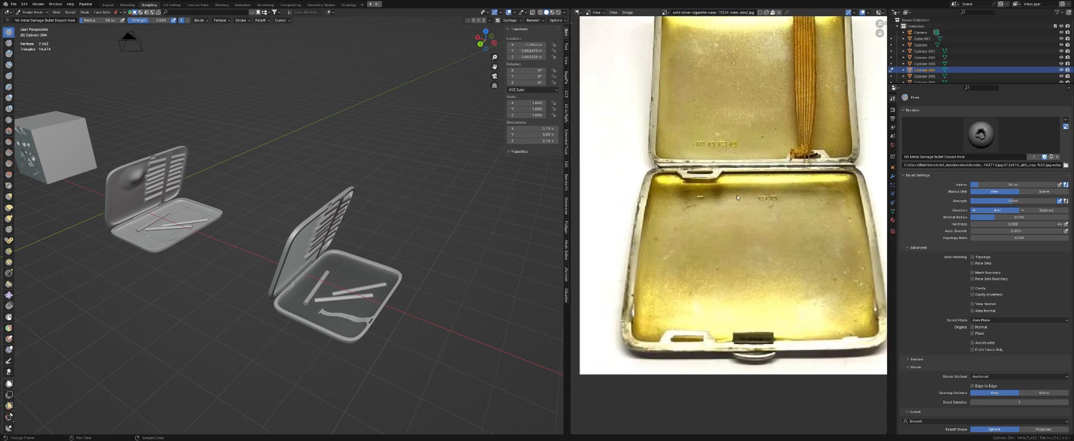
{"action": "middle_click_drag", "start_coordinate": [782, 181], "coordinate": [745, 268]}
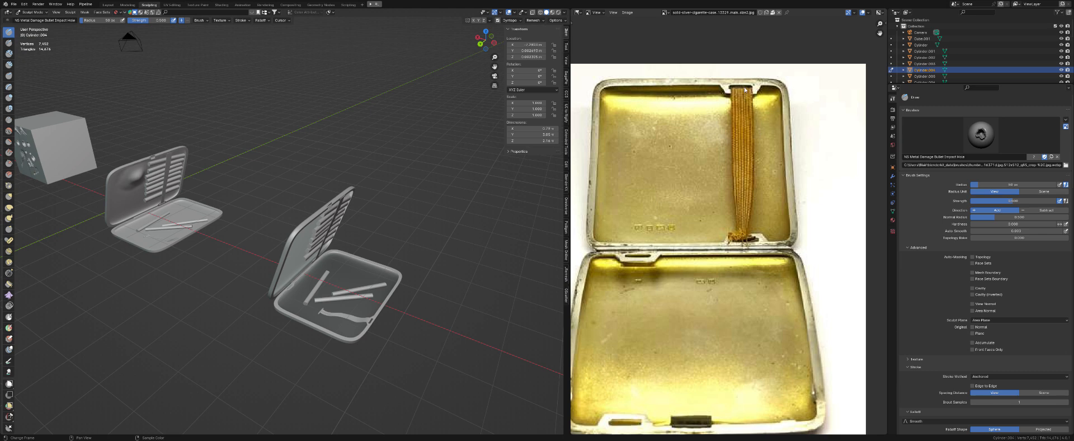
{"action": "middle_click_drag", "start_coordinate": [763, 120], "coordinate": [781, 102]}
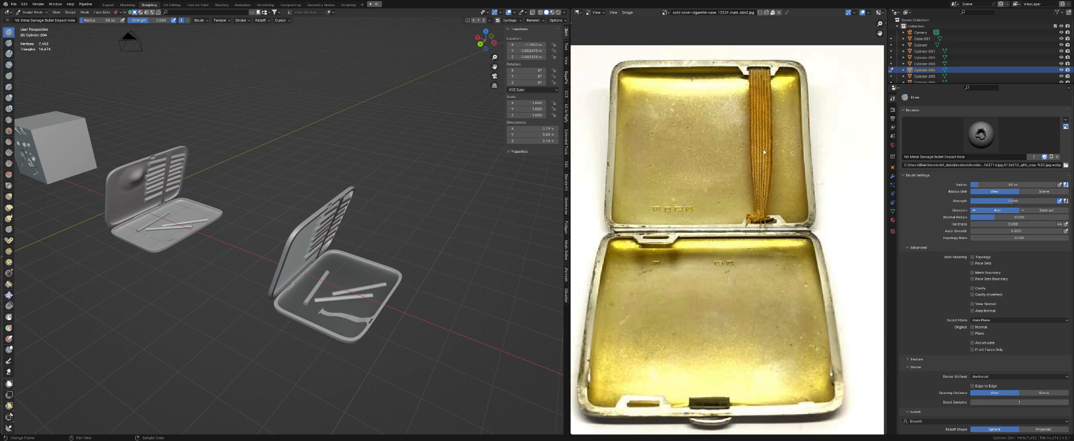
{"action": "middle_click_drag", "start_coordinate": [707, 237], "coordinate": [729, 165]}
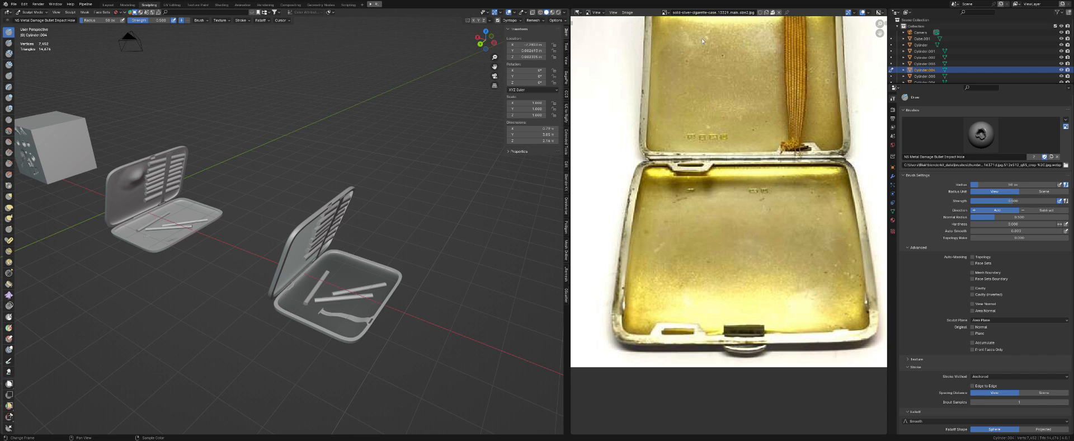
Open the TePapa cigarette case preview photo as the reference image and fit the engraved case in view
{"action": "left_click", "coordinate": [628, 12]}
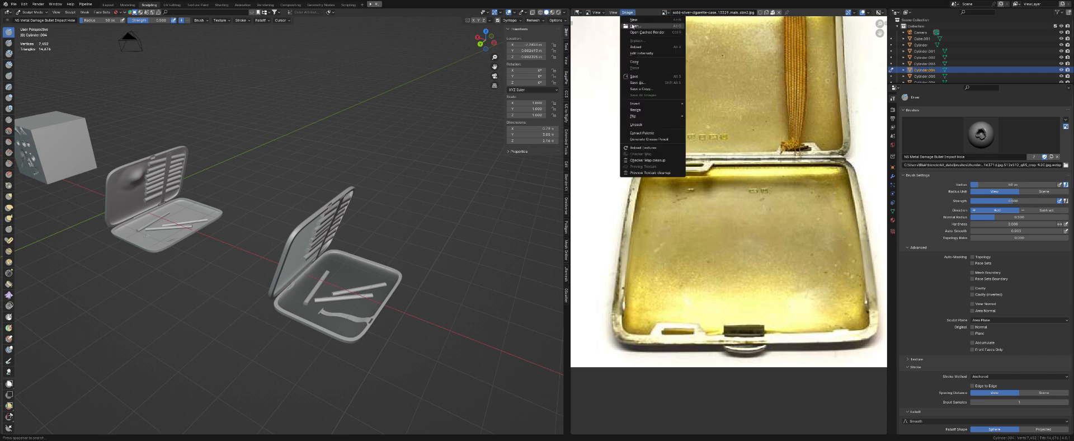
{"action": "left_click", "coordinate": [636, 27]}
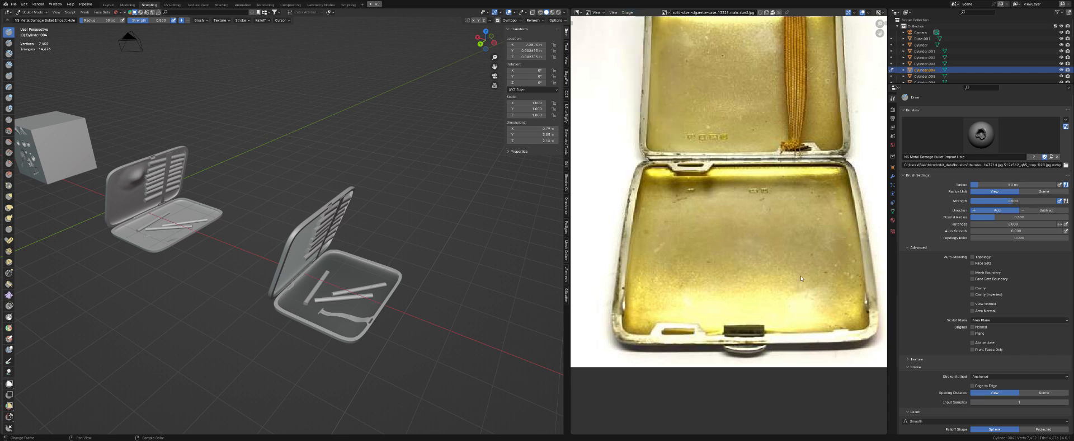
{"action": "double_click", "coordinate": [691, 259]}
{"action": "scroll", "coordinate": [723, 197], "scroll_direction": "down", "scroll_amount": 6}
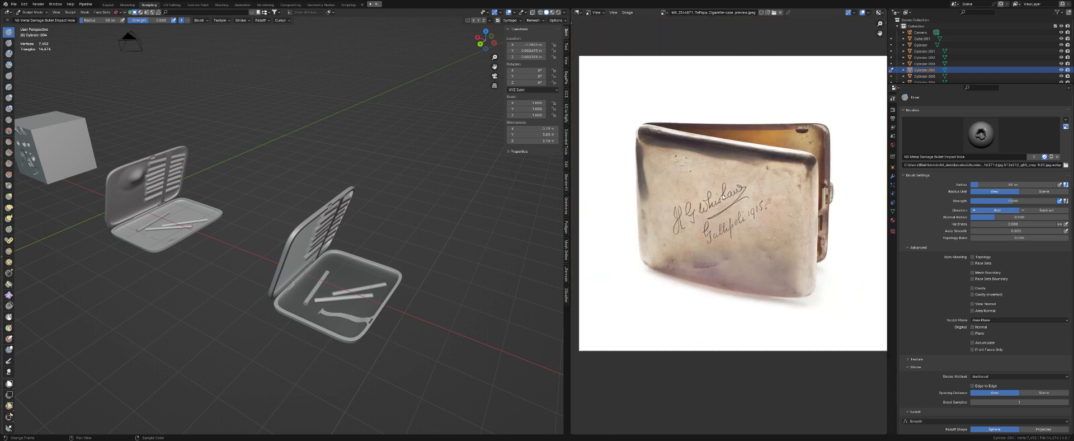
{"action": "scroll", "coordinate": [727, 210], "scroll_direction": "up", "scroll_amount": 1}
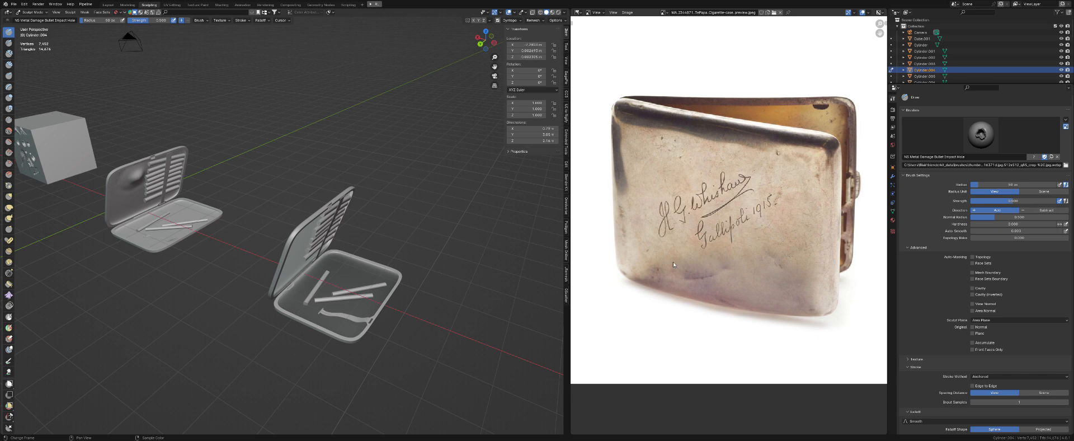
Widen the 3D viewport by narrowing the reference image area beside it
{"action": "mouse_move", "coordinate": [398, 238]}
{"action": "middle_mouse_down"}
{"action": "mouse_move", "coordinate": [445, 243]}
{"action": "mouse_move", "coordinate": [494, 221]}
{"action": "middle_mouse_up"}
{"action": "scroll", "coordinate": [445, 243], "scroll_direction": "up", "scroll_amount": 4}
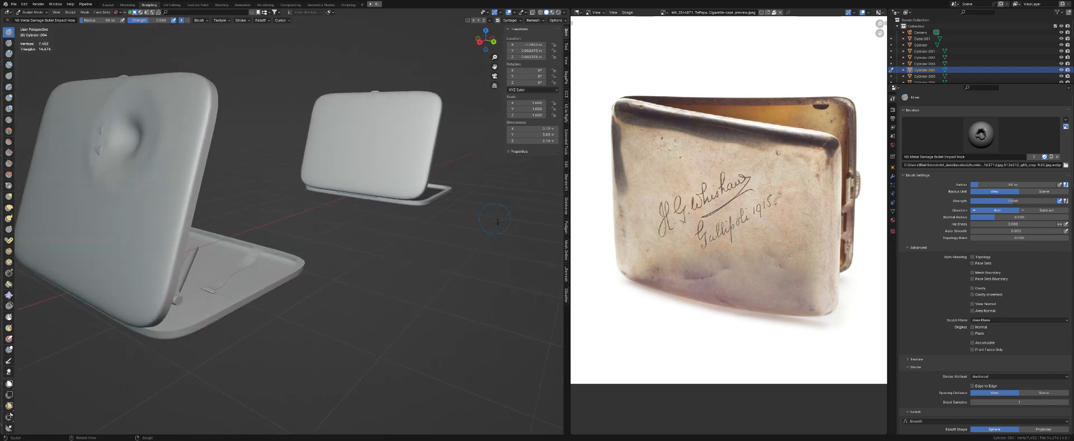
{"action": "scroll", "coordinate": [494, 221], "scroll_direction": "up", "scroll_amount": 5}
{"action": "middle_click_drag", "start_coordinate": [437, 241], "coordinate": [574, 221], "text": "shift"}
{"action": "left_click_drag", "start_coordinate": [574, 221], "coordinate": [746, 221]}
Examine the undamaged case model from all sides, including its outer lid, cigarettes, strap and hinge
{"action": "mouse_move", "coordinate": [712, 232]}
{"action": "middle_mouse_down"}
{"action": "mouse_move", "coordinate": [414, 207]}
{"action": "mouse_move", "coordinate": [398, 232]}
{"action": "mouse_move", "coordinate": [395, 208]}
{"action": "mouse_move", "coordinate": [192, 226]}
{"action": "middle_mouse_up"}
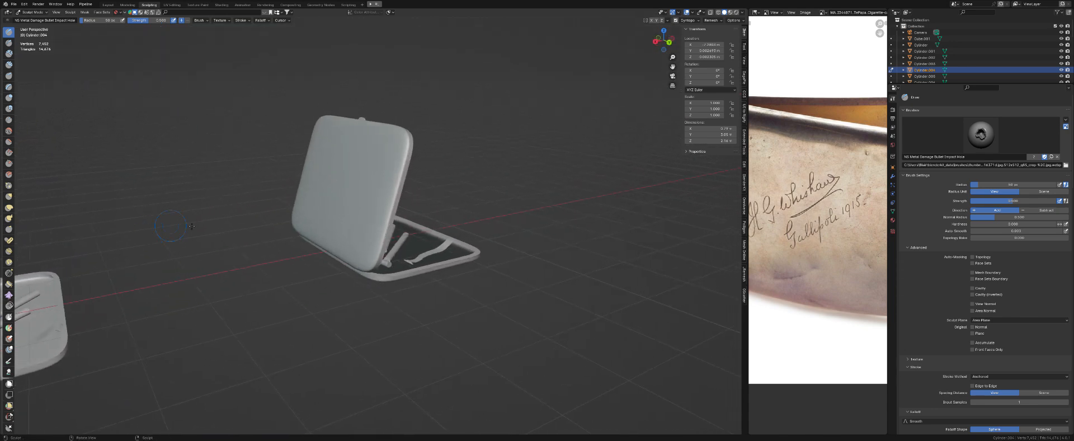
{"action": "scroll", "coordinate": [358, 184], "scroll_direction": "up", "scroll_amount": 2}
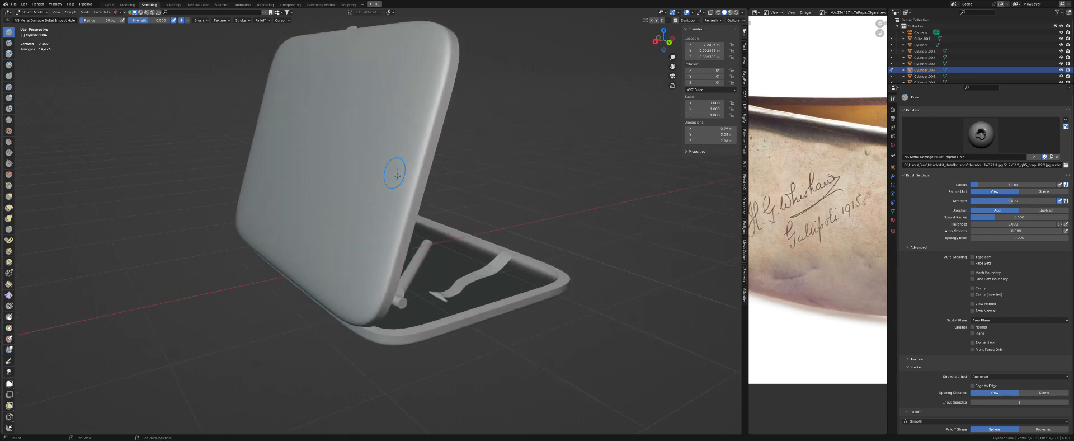
{"action": "scroll", "coordinate": [402, 235], "scroll_direction": "up", "scroll_amount": 2}
{"action": "mouse_move", "coordinate": [420, 281]}
{"action": "middle_mouse_down"}
{"action": "mouse_move", "coordinate": [420, 241]}
{"action": "mouse_move", "coordinate": [468, 252]}
{"action": "mouse_move", "coordinate": [423, 197]}
{"action": "middle_mouse_up"}
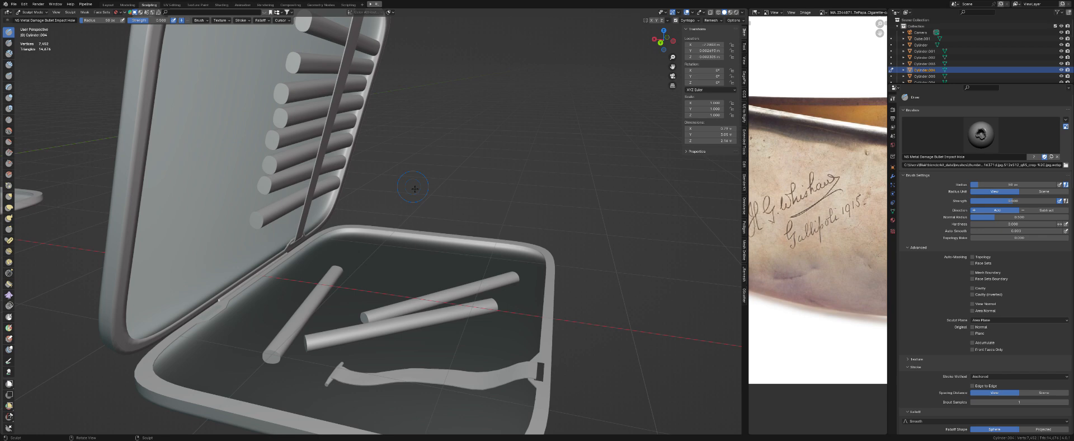
{"action": "mouse_move", "coordinate": [320, 92]}
{"action": "middle_mouse_down"}
{"action": "mouse_move", "coordinate": [329, 149]}
{"action": "mouse_move", "coordinate": [343, 156]}
{"action": "mouse_move", "coordinate": [523, 51]}
{"action": "middle_mouse_up"}
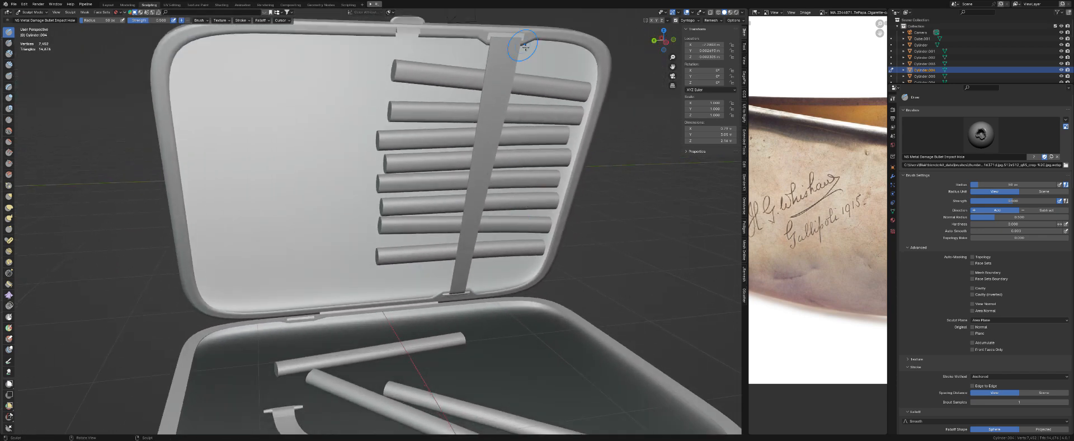
{"action": "middle_click_drag", "start_coordinate": [469, 305], "coordinate": [471, 101]}
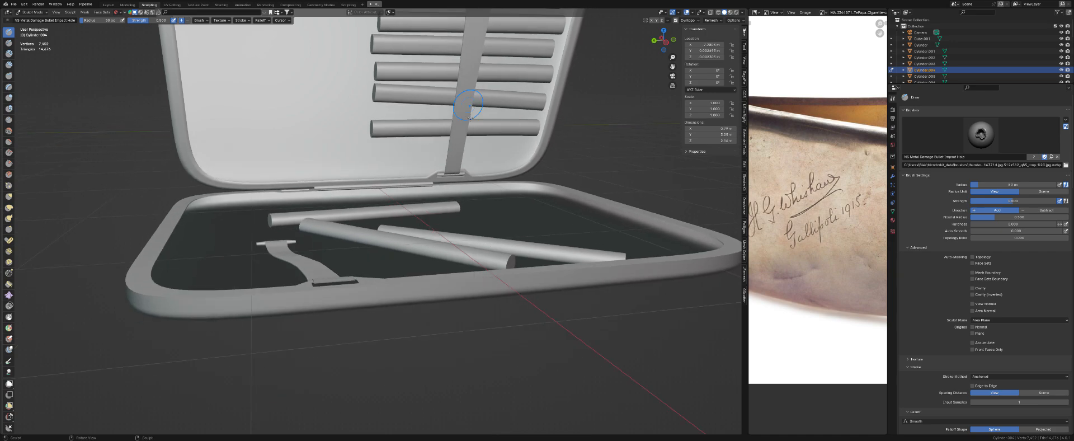
{"action": "scroll", "coordinate": [471, 101], "scroll_direction": "up", "scroll_amount": 4}
{"action": "scroll", "coordinate": [504, 145], "scroll_direction": "up", "scroll_amount": 2}
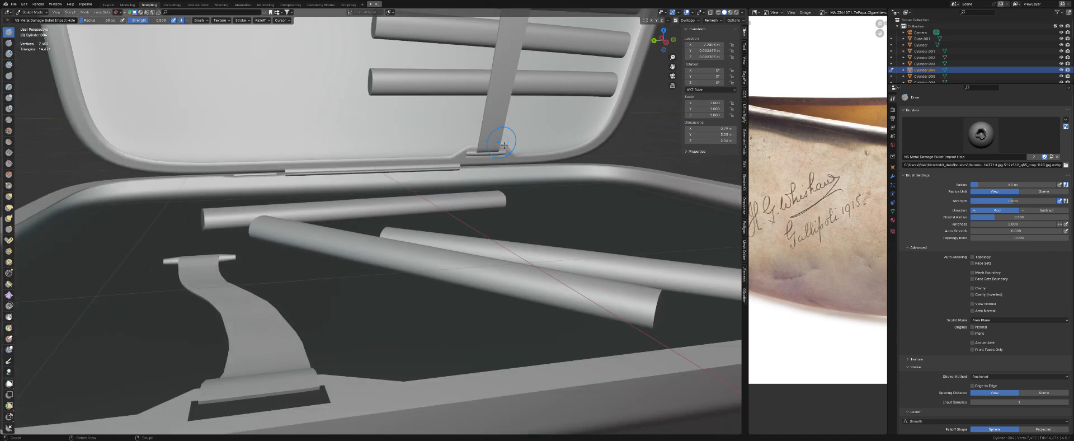
{"action": "scroll", "coordinate": [503, 145], "scroll_direction": "down", "scroll_amount": 2}
{"action": "middle_click_drag", "start_coordinate": [373, 185], "coordinate": [279, 71]}
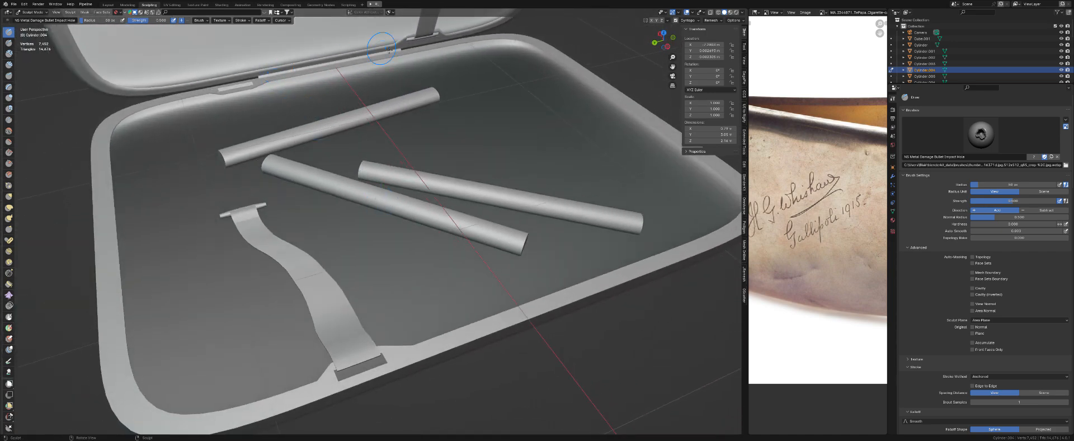
{"action": "scroll", "coordinate": [377, 52], "scroll_direction": "down", "scroll_amount": 2}
{"action": "middle_click_drag", "start_coordinate": [378, 52], "coordinate": [484, 142]}
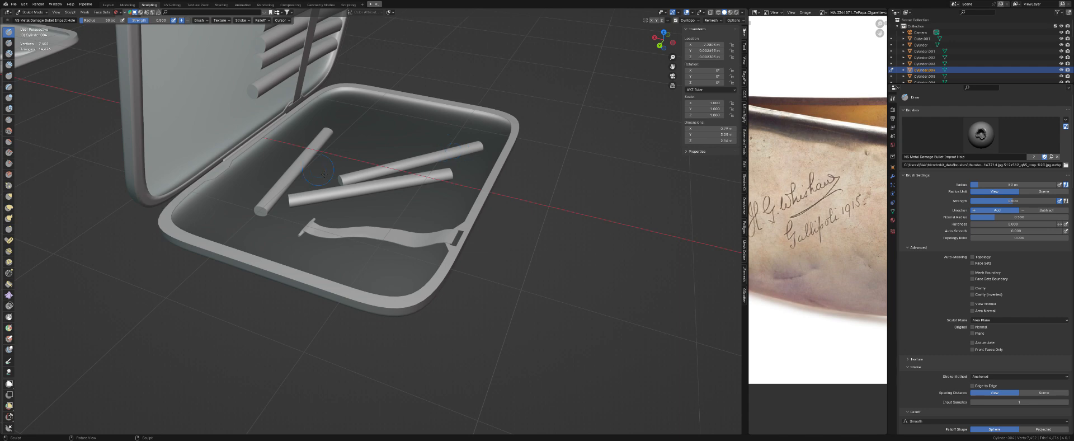
{"action": "middle_click_drag", "start_coordinate": [322, 177], "coordinate": [340, 195]}
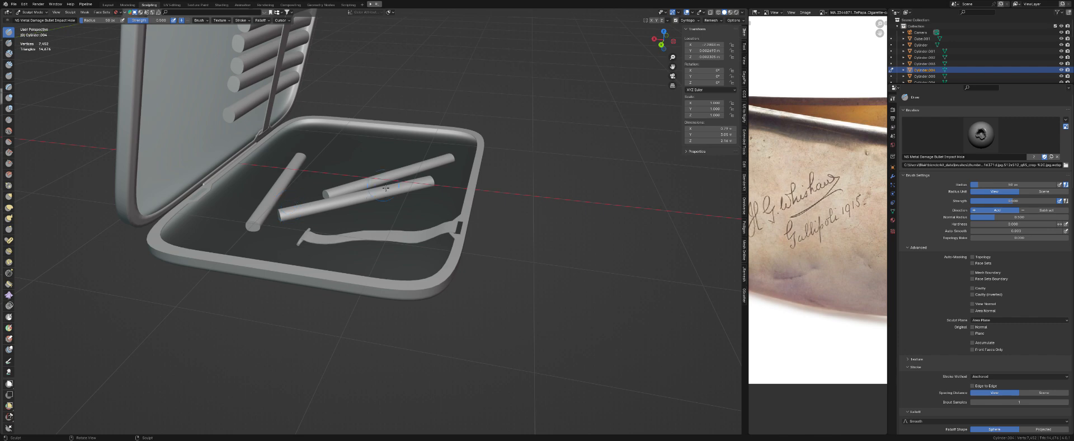
{"action": "middle_click_drag", "start_coordinate": [364, 223], "coordinate": [437, 283]}
{"action": "scroll", "coordinate": [321, 258], "scroll_direction": "down", "scroll_amount": 3}
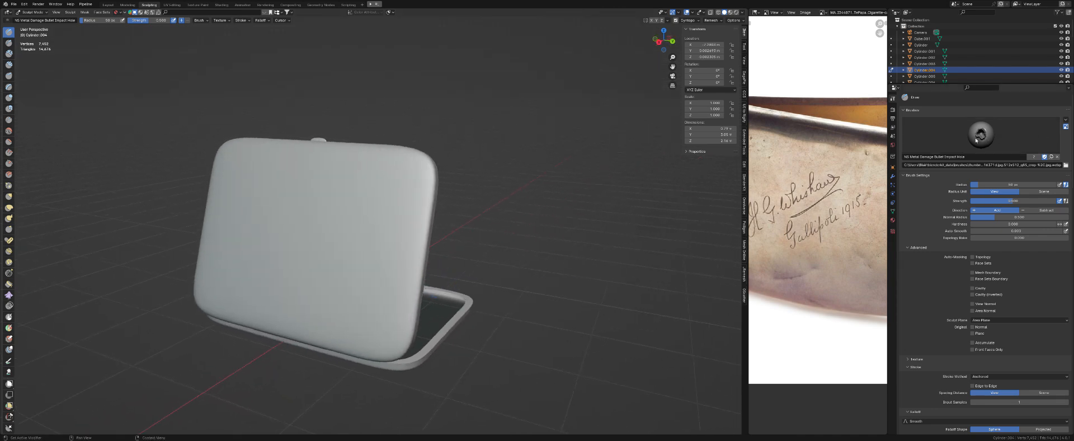
{"action": "scroll", "coordinate": [548, 238], "scroll_direction": "up", "scroll_amount": 3}
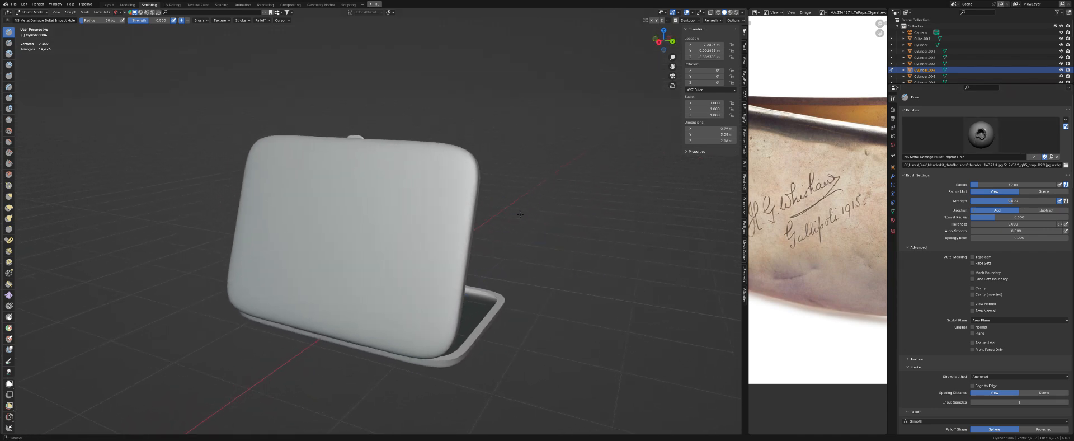
{"action": "middle_click_drag", "start_coordinate": [549, 238], "coordinate": [565, 260]}
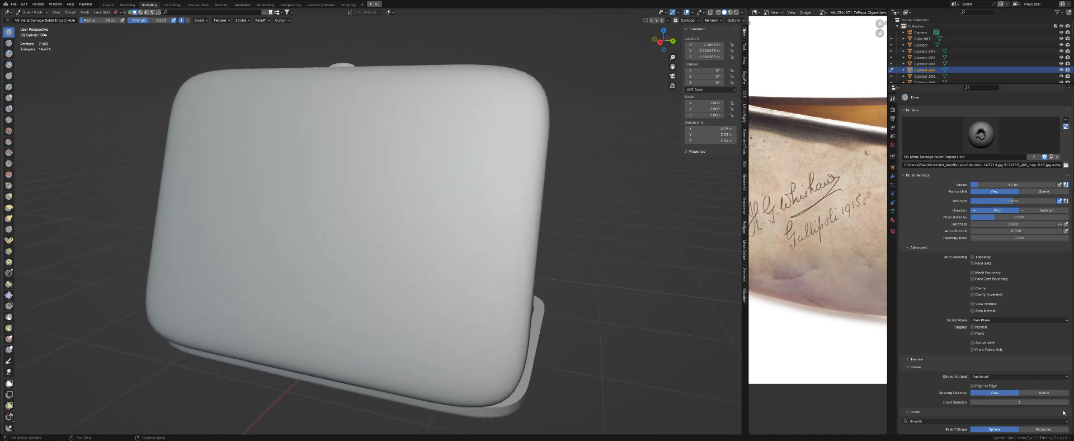
{"action": "mouse_move", "coordinate": [470, 208]}
{"action": "middle_mouse_down"}
{"action": "mouse_move", "coordinate": [468, 192]}
{"action": "mouse_move", "coordinate": [398, 192]}
{"action": "middle_mouse_up"}
Choose the NS Metal Damage bullet hole sculpt brush and face the outer lid of the undamaged case
{"action": "left_click", "coordinate": [8, 20]}
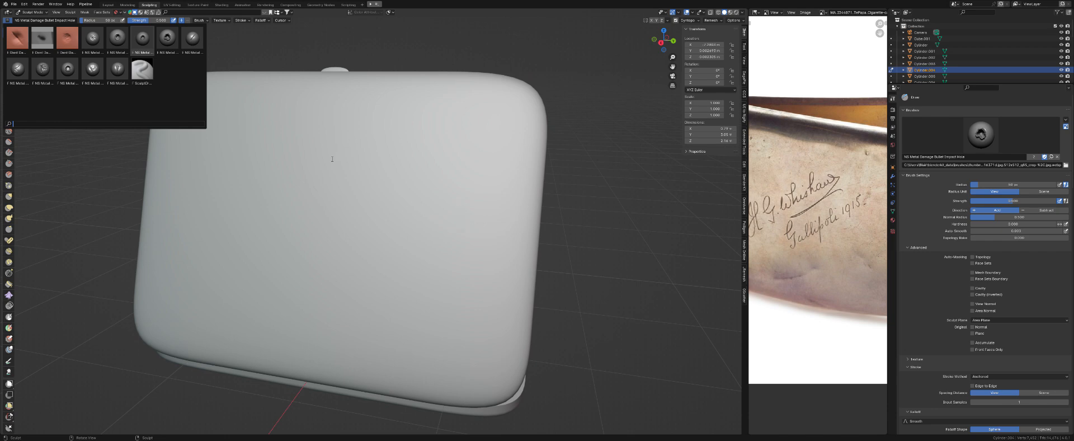
{"action": "middle_click_drag", "start_coordinate": [436, 159], "coordinate": [233, 162]}
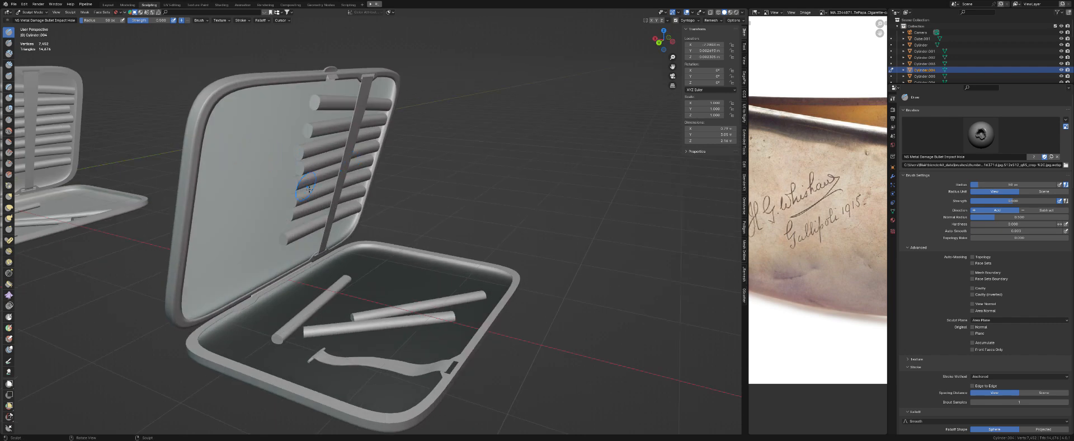
{"action": "middle_click_drag", "start_coordinate": [307, 196], "coordinate": [315, 127], "text": "shift"}
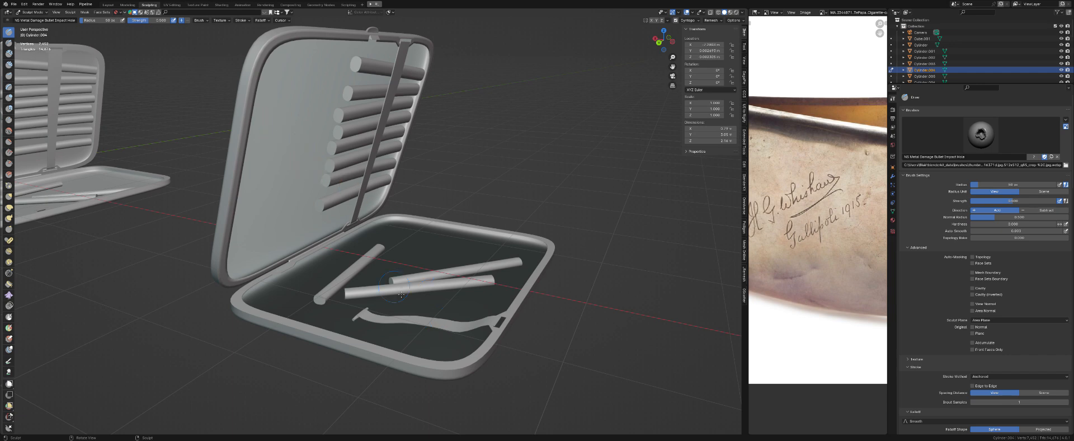
{"action": "middle_click_drag", "start_coordinate": [332, 239], "coordinate": [423, 190]}
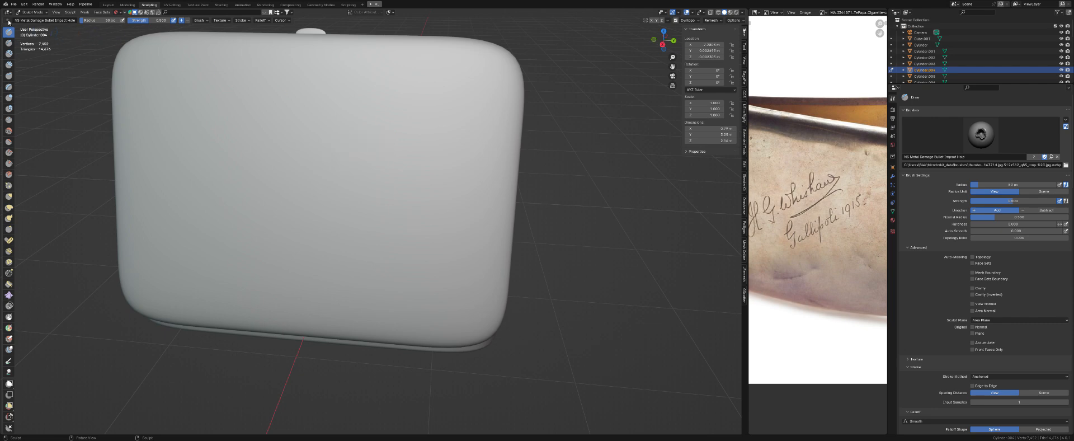
{"action": "mouse_move", "coordinate": [259, 127]}
{"action": "middle_mouse_down"}
{"action": "mouse_move", "coordinate": [257, 105]}
{"action": "mouse_move", "coordinate": [287, 194]}
{"action": "mouse_move", "coordinate": [329, 197]}
{"action": "mouse_move", "coordinate": [336, 173]}
{"action": "mouse_move", "coordinate": [354, 189]}
{"action": "middle_mouse_up"}
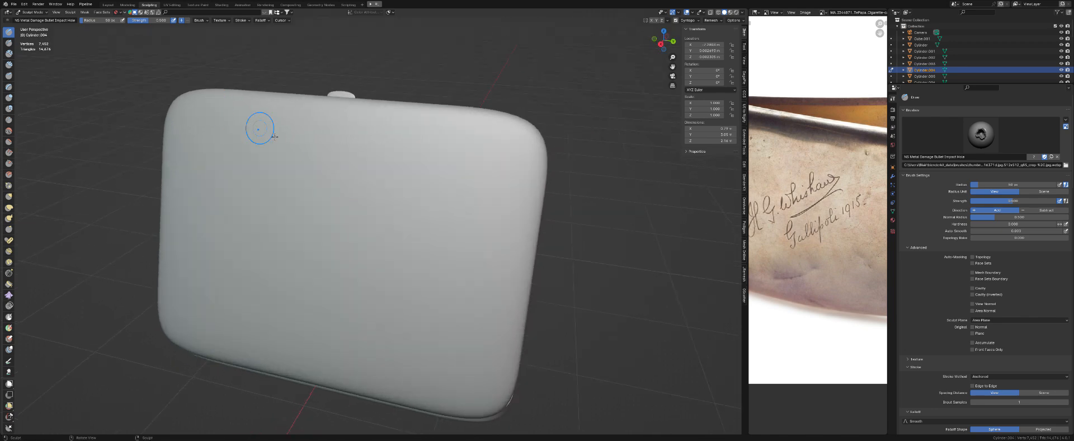
{"action": "middle_click_drag", "start_coordinate": [259, 129], "coordinate": [283, 136]}
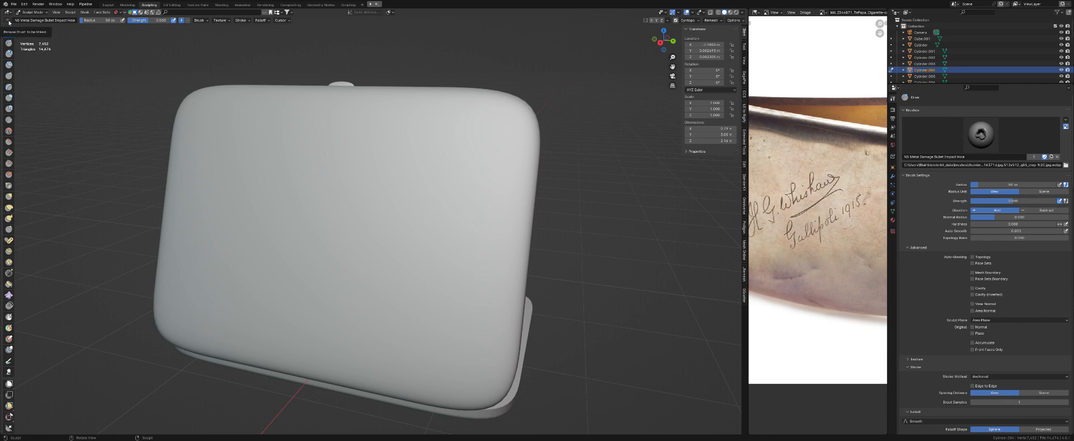
{"action": "left_click", "coordinate": [8, 21]}
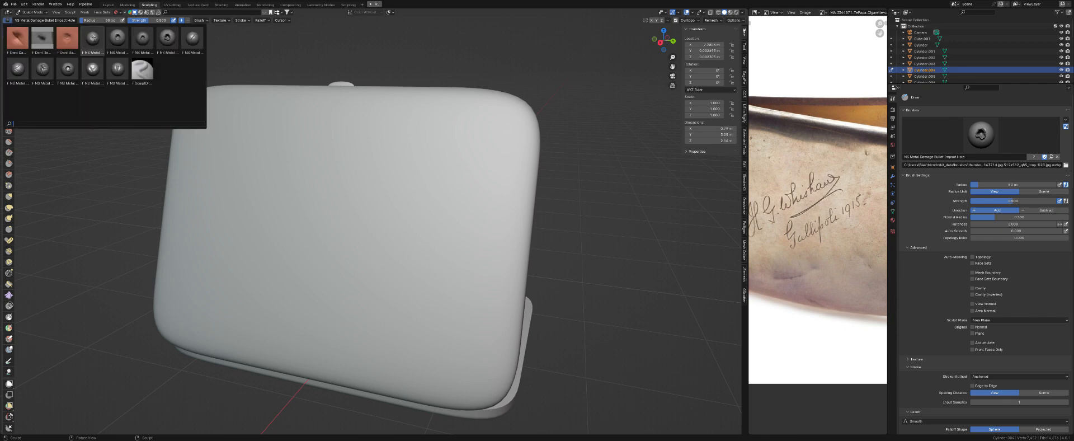
{"action": "left_click", "coordinate": [93, 38]}
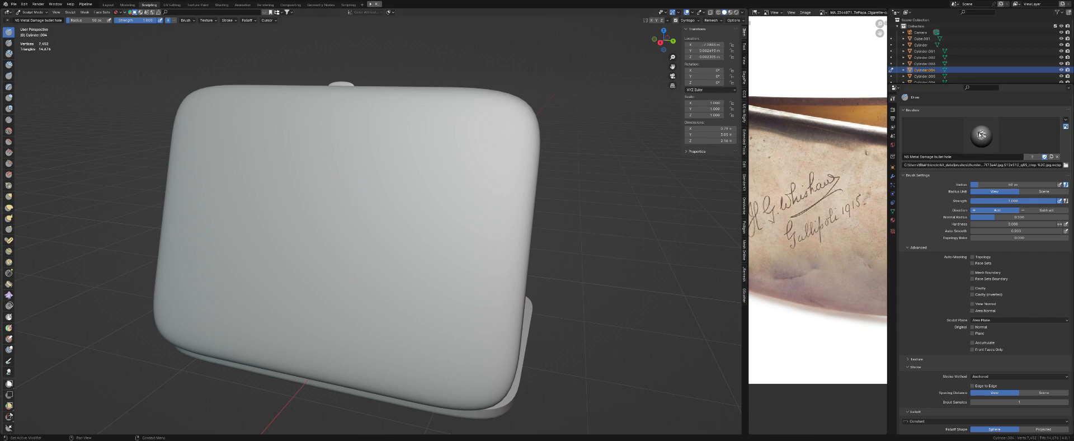
{"action": "mouse_move", "coordinate": [479, 197]}
{"action": "middle_mouse_down"}
{"action": "mouse_move", "coordinate": [431, 200]}
{"action": "mouse_move", "coordinate": [525, 211]}
{"action": "mouse_move", "coordinate": [454, 203]}
{"action": "middle_mouse_up"}
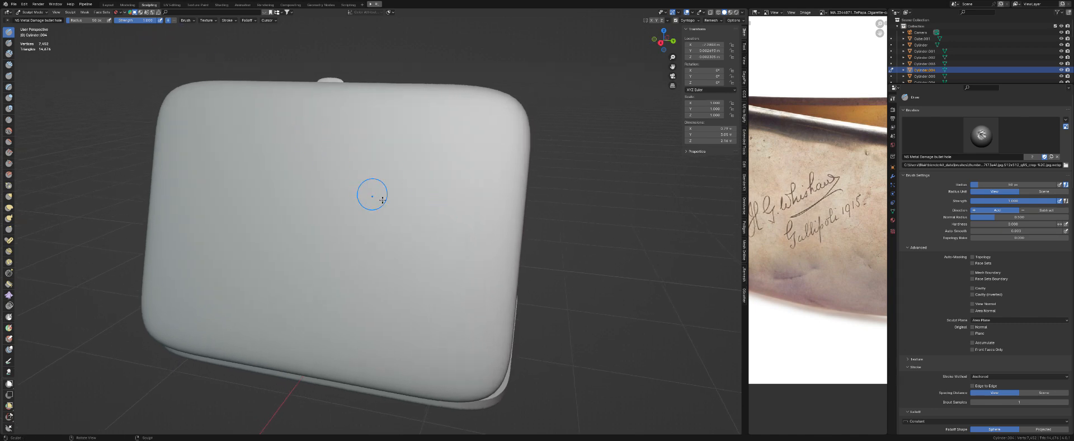
Stamp a large bullet hole dent onto the outer lid with the bullet hole brush at full strength
{"action": "scroll", "coordinate": [408, 201], "scroll_direction": "up", "scroll_amount": 2}
{"action": "left_click_drag", "start_coordinate": [355, 160], "coordinate": [427, 196]}
{"action": "mouse_move", "coordinate": [427, 196]}
{"action": "middle_mouse_down"}
{"action": "mouse_move", "coordinate": [356, 224]}
{"action": "mouse_move", "coordinate": [499, 215]}
{"action": "mouse_move", "coordinate": [494, 133]}
{"action": "middle_mouse_up"}
{"action": "scroll", "coordinate": [475, 211], "scroll_direction": "up", "scroll_amount": 5}
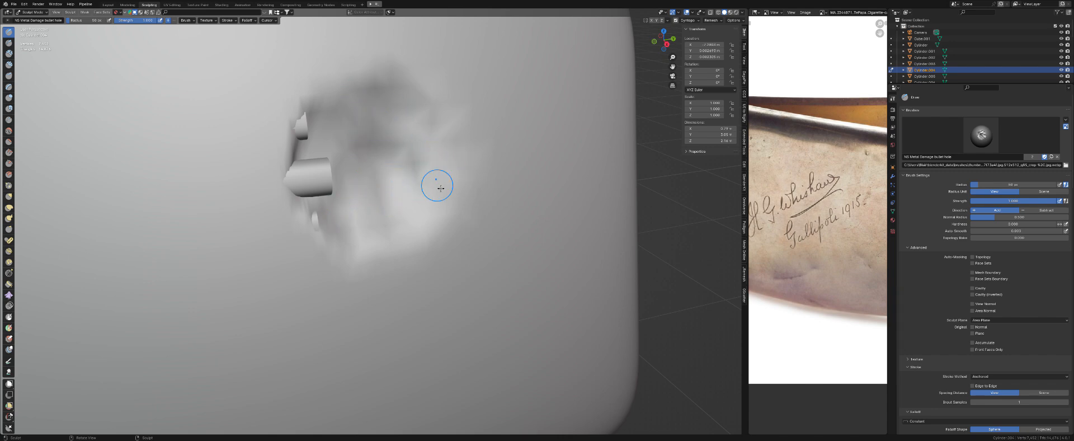
{"action": "middle_click_drag", "start_coordinate": [538, 110], "coordinate": [559, 124]}
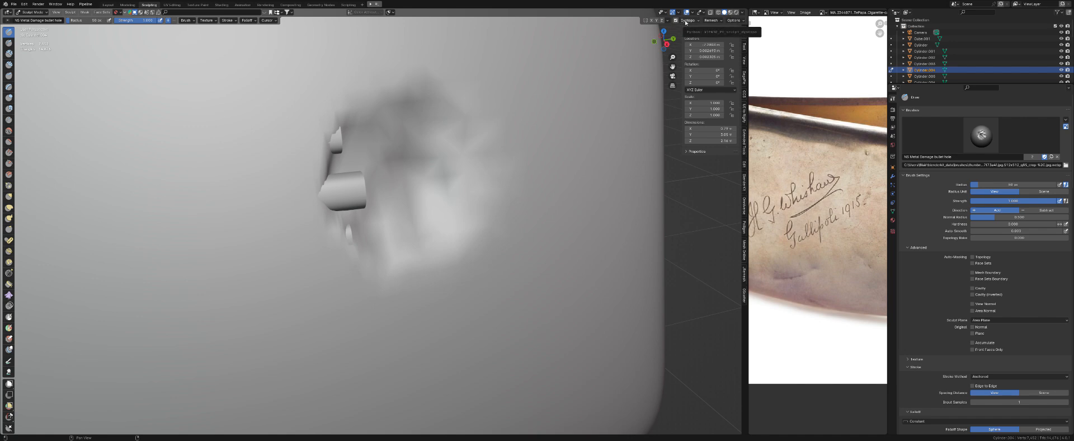
Examine the mesh density around the dent in wireframe, return to solid shading and view the whole lid
{"action": "left_click", "coordinate": [719, 12]}
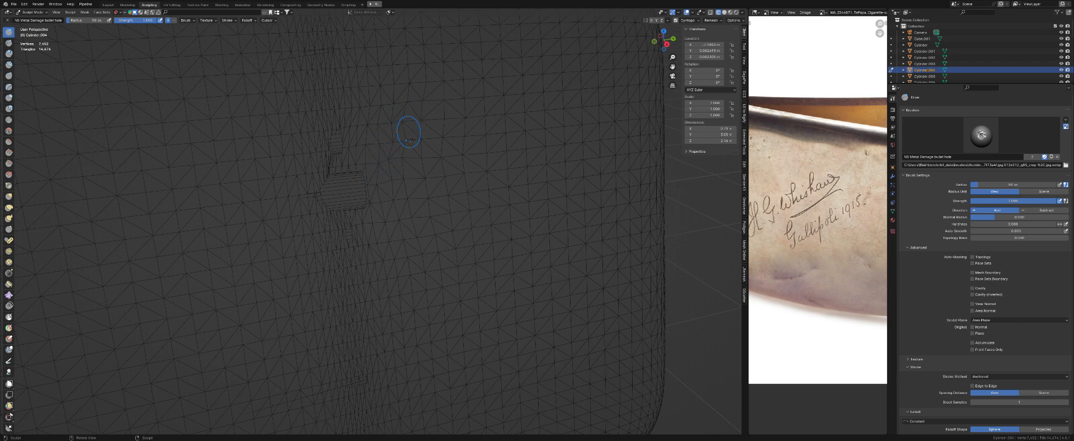
{"action": "left_click", "coordinate": [725, 13]}
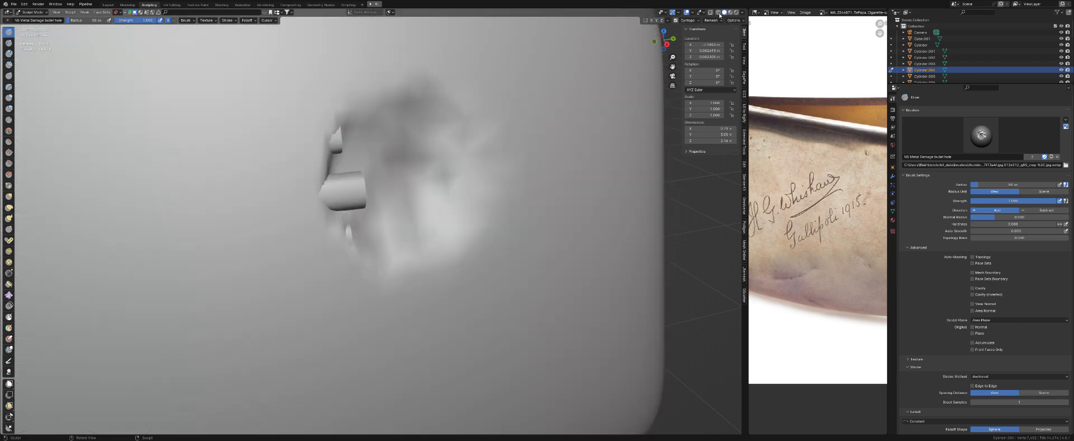
{"action": "scroll", "coordinate": [473, 190], "scroll_direction": "down", "scroll_amount": 6}
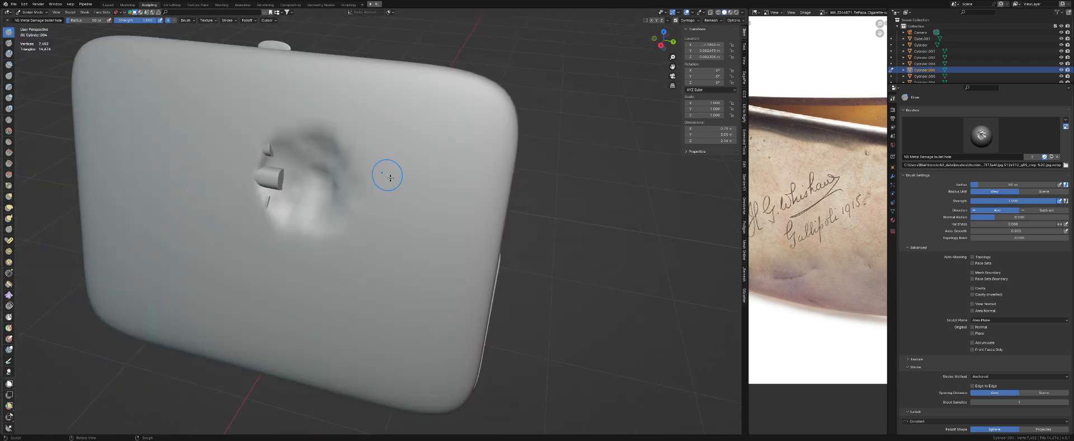
{"action": "middle_click_drag", "start_coordinate": [408, 150], "coordinate": [254, 103]}
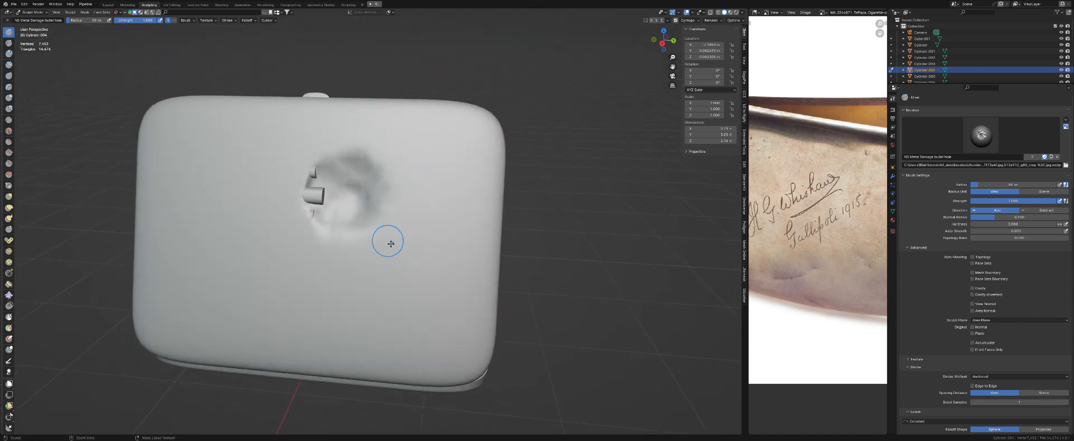
Undo the dent on the outer lid and set the bullet hole brush's strength to 0.7
{"action": "key", "text": "ctrl+z"}
{"action": "scroll", "coordinate": [393, 246], "scroll_direction": "up", "scroll_amount": 1}
{"action": "middle_click_drag", "start_coordinate": [394, 246], "coordinate": [384, 233], "text": "shift"}
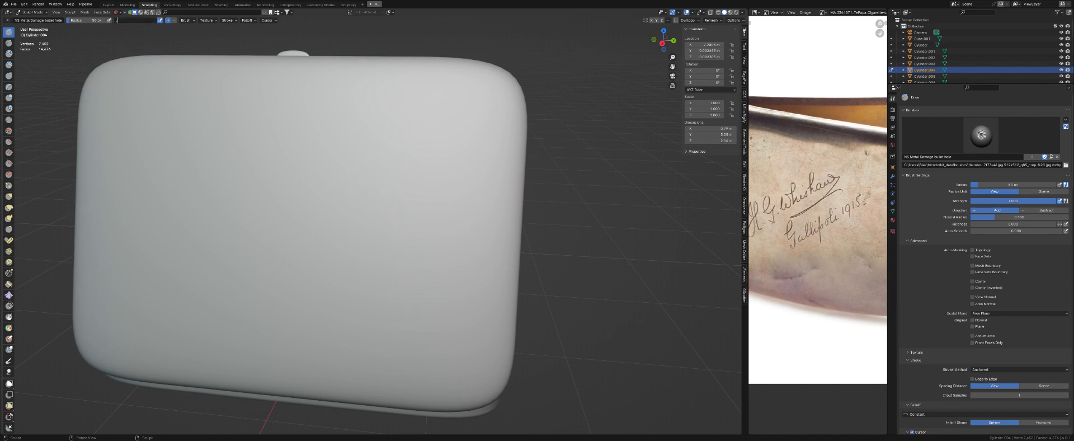
{"action": "left_click", "coordinate": [146, 23]}
{"action": "type", "text": ".7"}
{"action": "key", "text": "Return"}
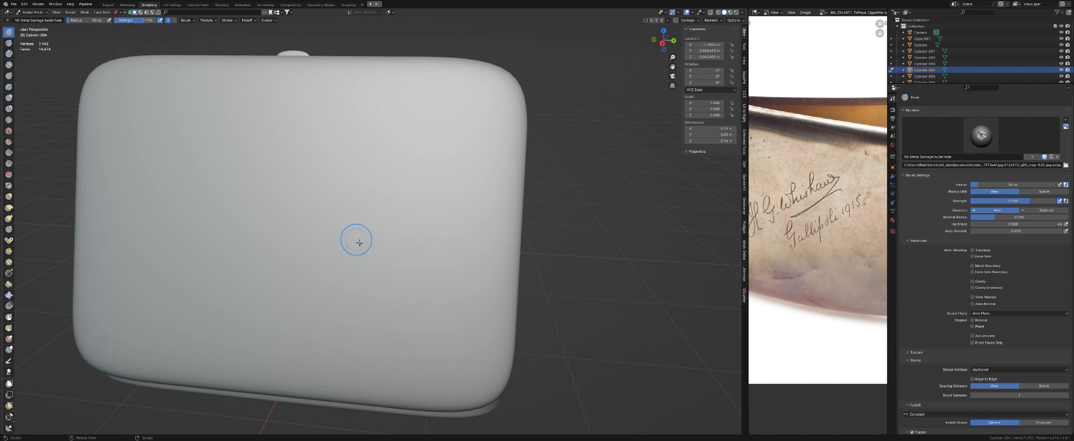
Try stamping a softer bullet hole dent on the outer lid, check it from several angles and undo it
{"action": "left_click_drag", "start_coordinate": [375, 207], "coordinate": [448, 253]}
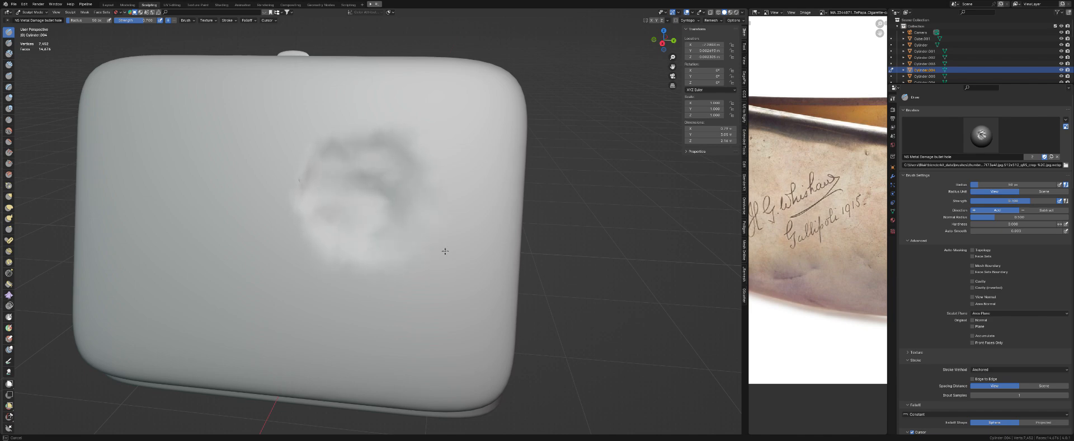
{"action": "left_click_drag", "start_coordinate": [435, 247], "coordinate": [435, 247]}
{"action": "mouse_move", "coordinate": [435, 247]}
{"action": "middle_mouse_down"}
{"action": "mouse_move", "coordinate": [415, 267]}
{"action": "mouse_move", "coordinate": [381, 262]}
{"action": "mouse_move", "coordinate": [359, 203]}
{"action": "mouse_move", "coordinate": [431, 208]}
{"action": "middle_mouse_up"}
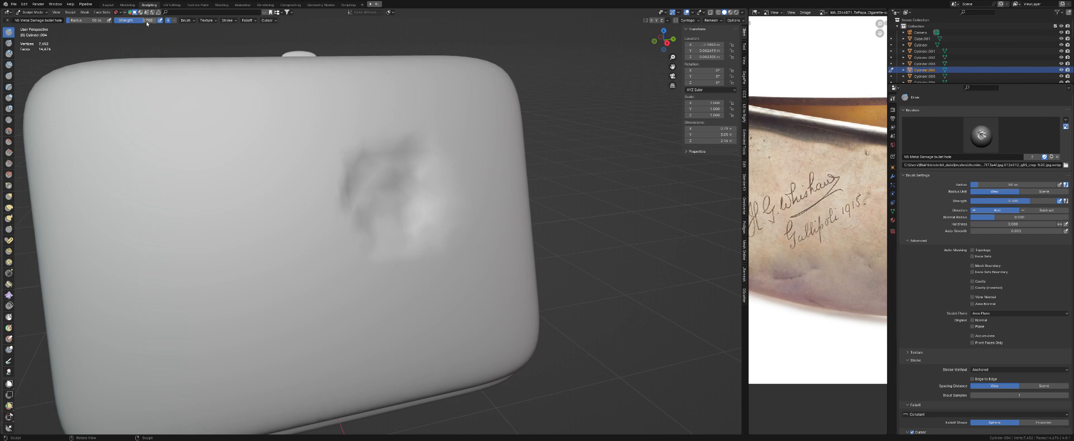
{"action": "mouse_move", "coordinate": [414, 196]}
{"action": "middle_mouse_down"}
{"action": "mouse_move", "coordinate": [434, 196]}
{"action": "mouse_move", "coordinate": [291, 211]}
{"action": "mouse_move", "coordinate": [343, 219]}
{"action": "middle_mouse_up"}
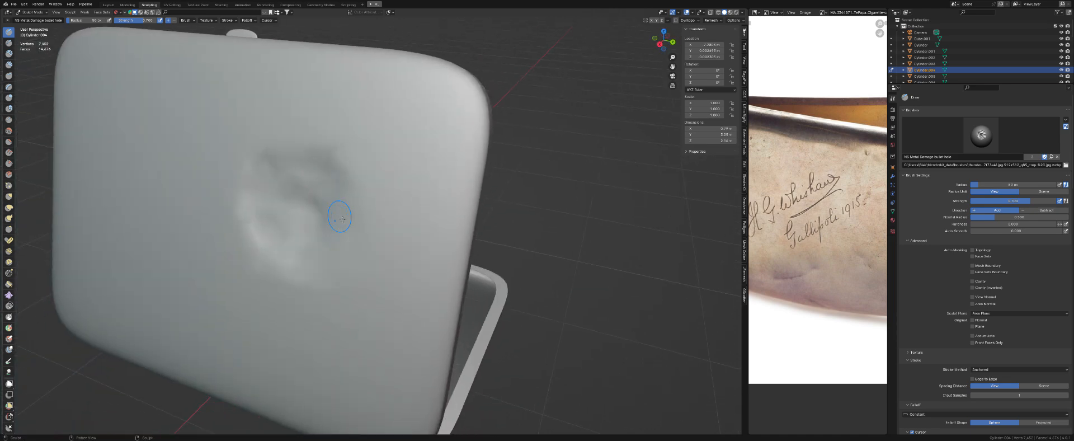
{"action": "key", "text": "ctrl+z"}
{"action": "key", "text": "ctrl+z"}
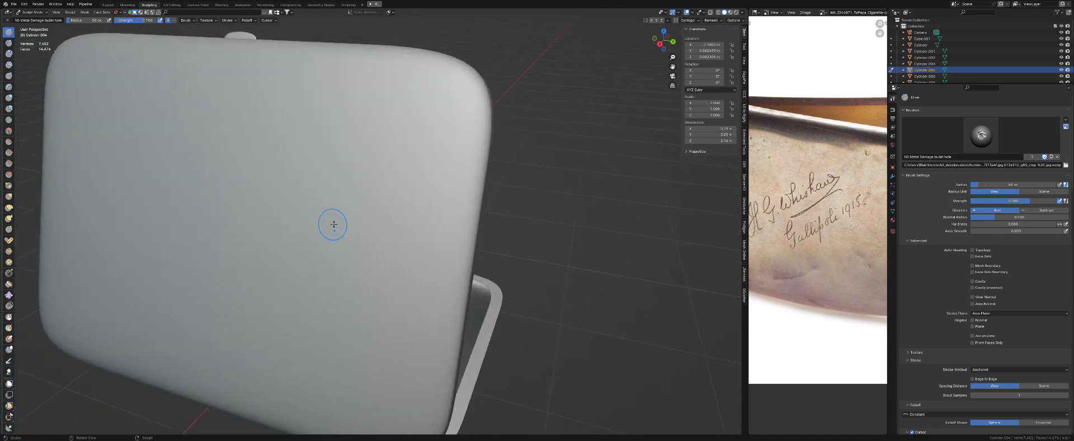
Choose the NS Metal Damage Bullet Hole Round brush and stamp a large round dent on the outer lid
{"action": "left_click", "coordinate": [8, 21]}
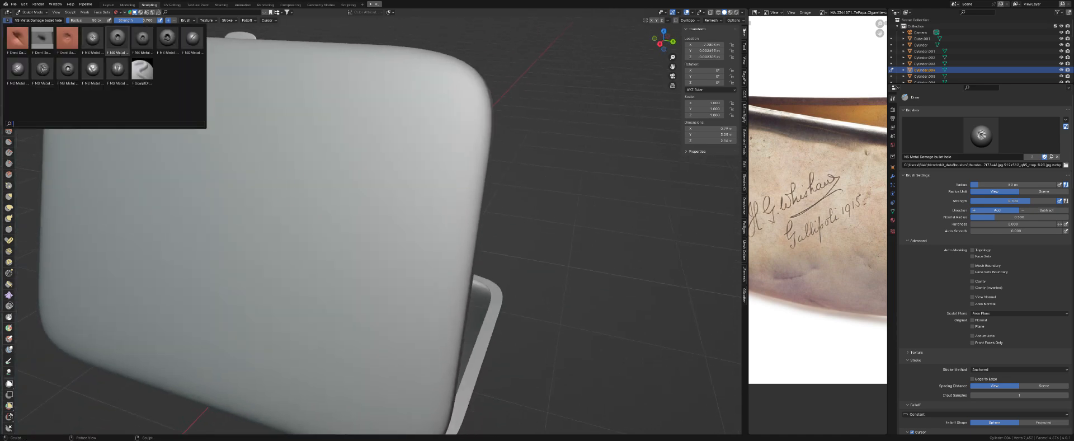
{"action": "left_click", "coordinate": [117, 36]}
{"action": "mouse_move", "coordinate": [276, 208]}
{"action": "middle_mouse_down"}
{"action": "mouse_move", "coordinate": [321, 181]}
{"action": "mouse_move", "coordinate": [295, 198]}
{"action": "middle_mouse_up"}
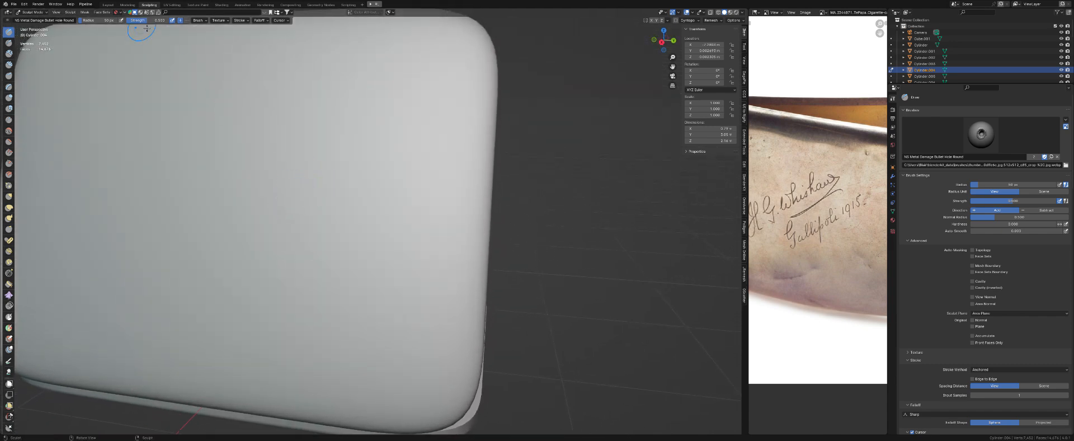
{"action": "left_click_drag", "start_coordinate": [310, 213], "coordinate": [312, 214]}
{"action": "left_click_drag", "start_coordinate": [371, 260], "coordinate": [480, 317]}
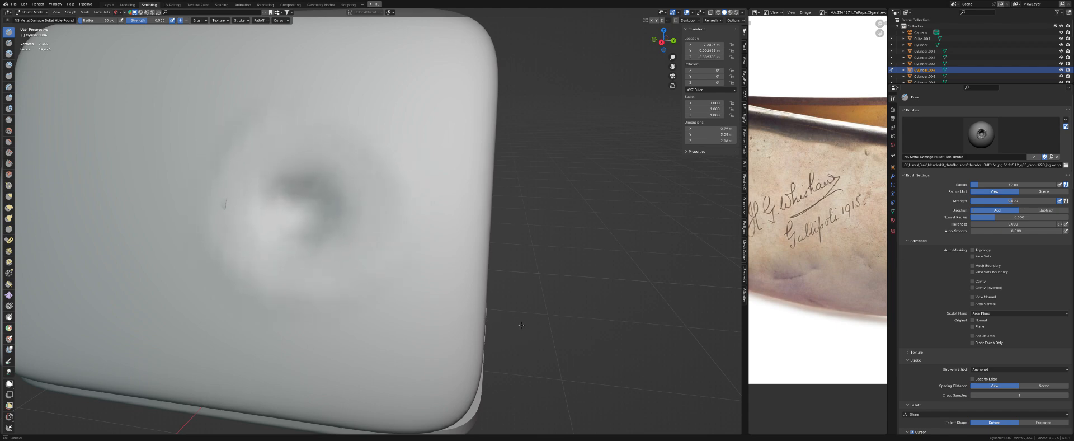
{"action": "left_click_drag", "start_coordinate": [491, 314], "coordinate": [491, 314]}
{"action": "middle_click_drag", "start_coordinate": [491, 314], "coordinate": [372, 270]}
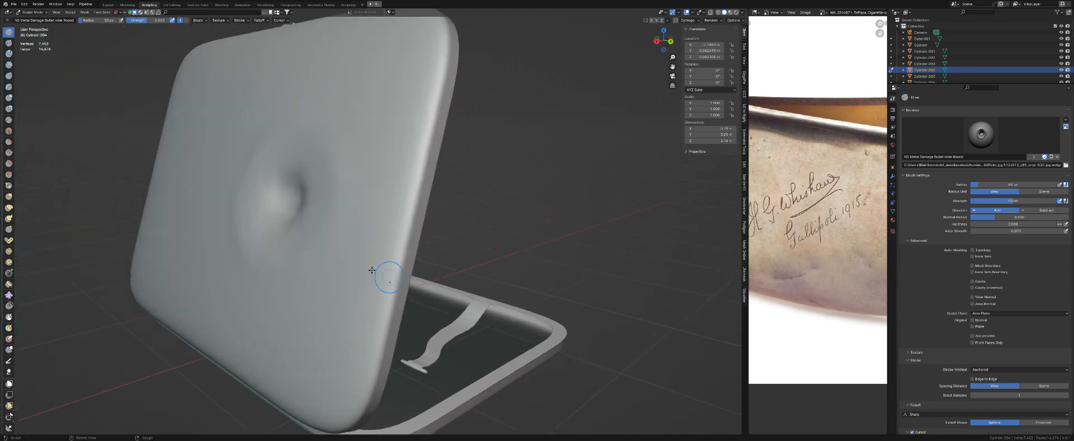
Inspect the large round dent from the side and front and undo it
{"action": "mouse_move", "coordinate": [287, 198]}
{"action": "middle_mouse_down"}
{"action": "mouse_move", "coordinate": [324, 230]}
{"action": "mouse_move", "coordinate": [416, 242]}
{"action": "mouse_move", "coordinate": [483, 281]}
{"action": "mouse_move", "coordinate": [343, 269]}
{"action": "mouse_move", "coordinate": [367, 261]}
{"action": "middle_mouse_up"}
{"action": "mouse_move", "coordinate": [352, 229]}
{"action": "middle_mouse_down"}
{"action": "mouse_move", "coordinate": [362, 240]}
{"action": "mouse_move", "coordinate": [309, 250]}
{"action": "mouse_move", "coordinate": [400, 249]}
{"action": "middle_mouse_up"}
{"action": "key", "text": "ctrl+z"}
{"action": "scroll", "coordinate": [399, 250], "scroll_direction": "up", "scroll_amount": 1}
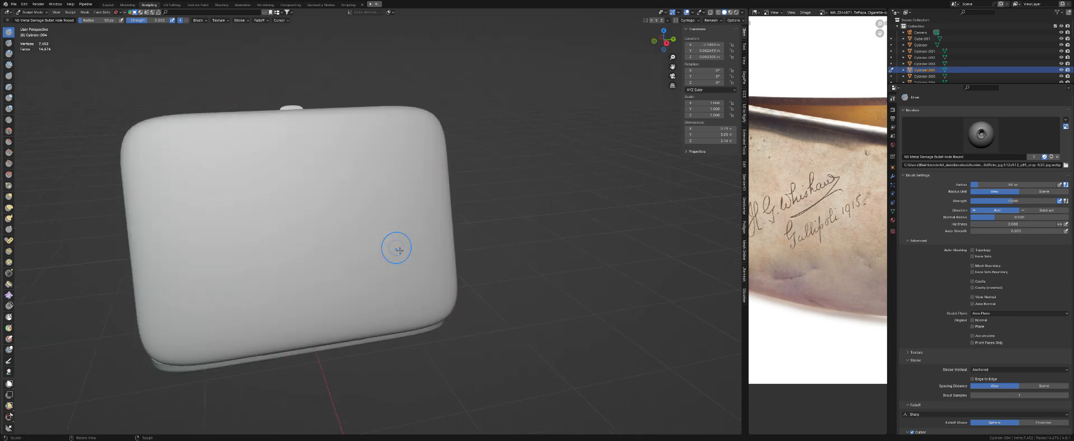
Choose the NS Metal Damage bullet hole sharp brush and stamp a small crisp dent right of the outer lid's centre
{"action": "left_click", "coordinate": [8, 20]}
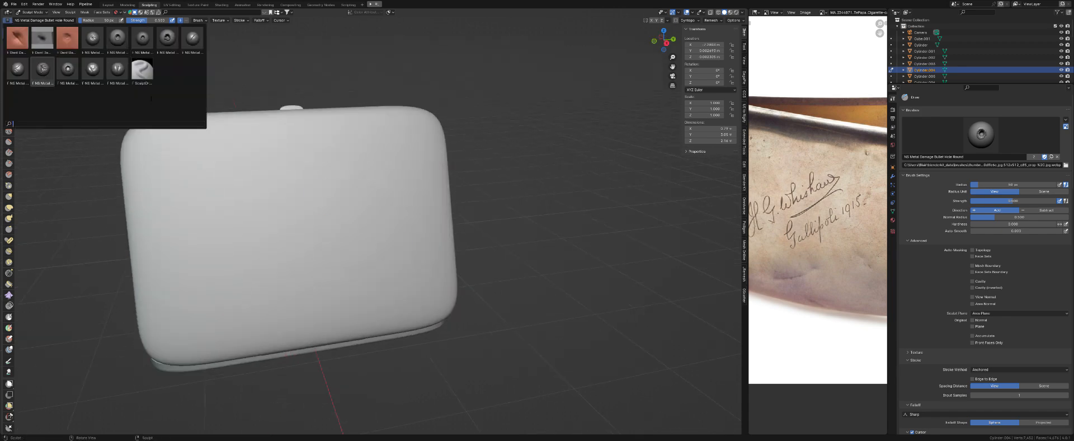
{"action": "left_click", "coordinate": [141, 41]}
{"action": "middle_click_drag", "start_coordinate": [390, 245], "coordinate": [334, 182]}
{"action": "middle_click_drag", "start_coordinate": [345, 241], "coordinate": [341, 235]}
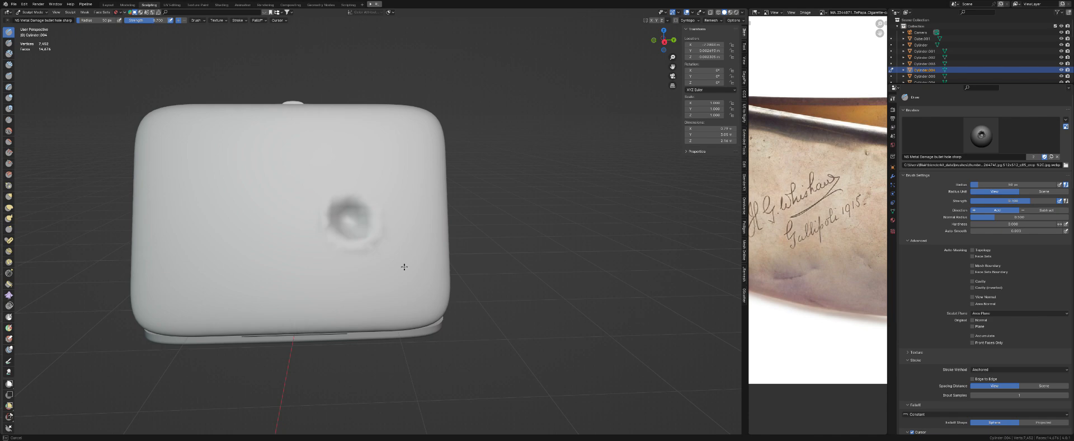
{"action": "middle_click_drag", "start_coordinate": [408, 270], "coordinate": [372, 277]}
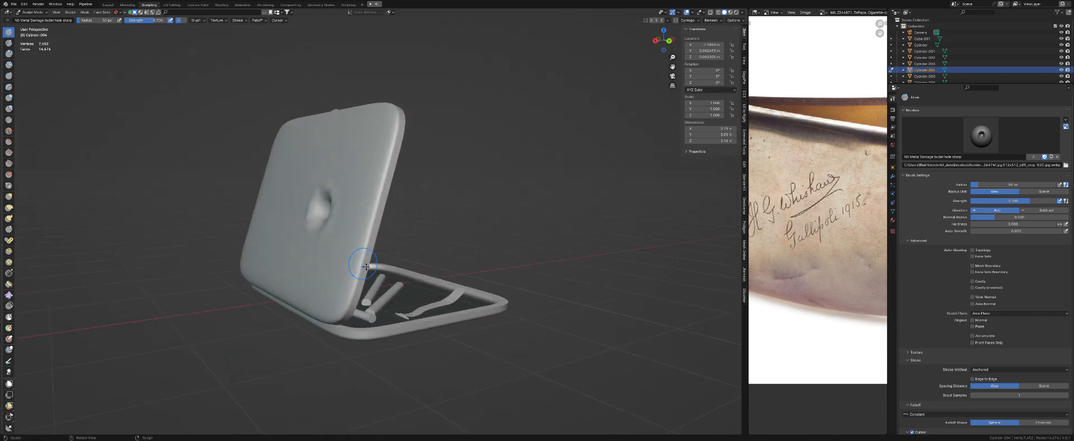
{"action": "scroll", "coordinate": [343, 245], "scroll_direction": "up", "scroll_amount": 8}
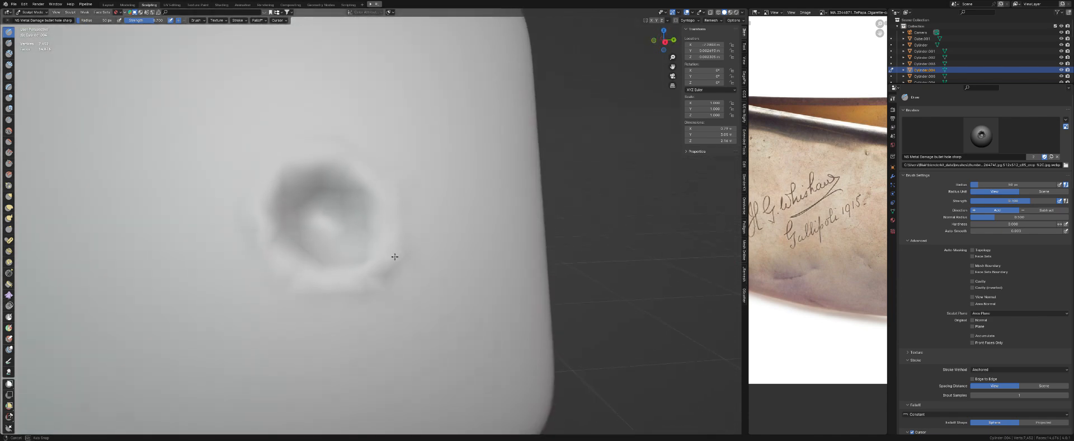
Undo the small dent, raise the sharp brush's strength and stamp a deeper one in the same area of the lid
{"action": "mouse_move", "coordinate": [394, 256]}
{"action": "middle_mouse_down"}
{"action": "mouse_move", "coordinate": [247, 245]}
{"action": "mouse_move", "coordinate": [359, 240]}
{"action": "mouse_move", "coordinate": [377, 250]}
{"action": "middle_mouse_up"}
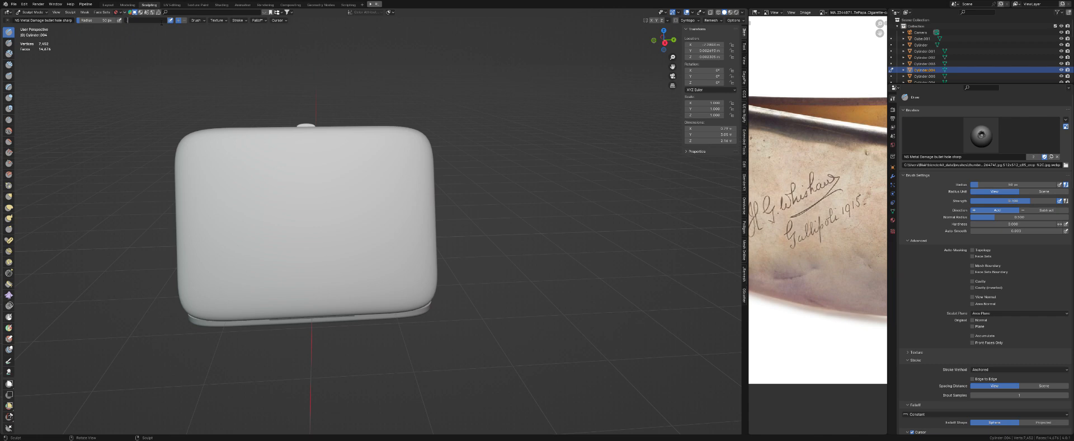
{"action": "key", "text": "Return"}
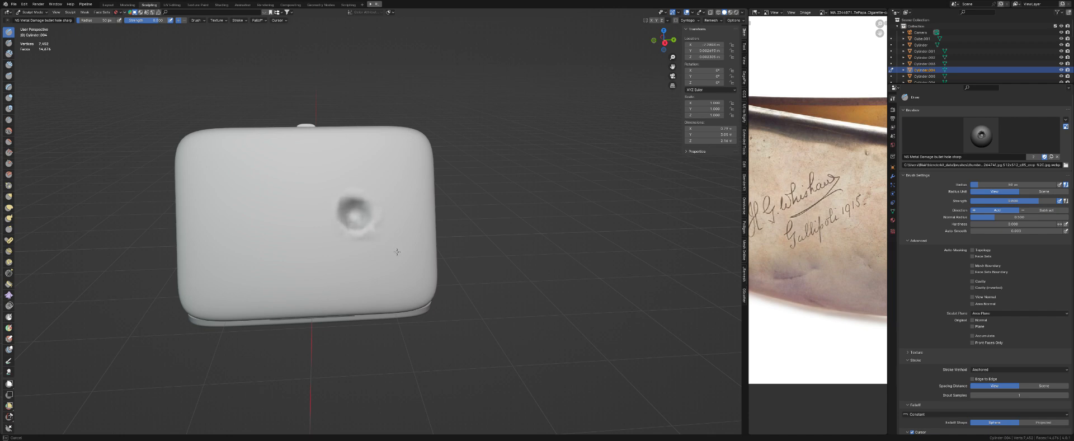
{"action": "middle_click_drag", "start_coordinate": [397, 252], "coordinate": [357, 254]}
Compare the new sharp dent with the bullet damage on the finished example case, from outside and inside the lids
{"action": "scroll", "coordinate": [332, 243], "scroll_direction": "down", "scroll_amount": 10}
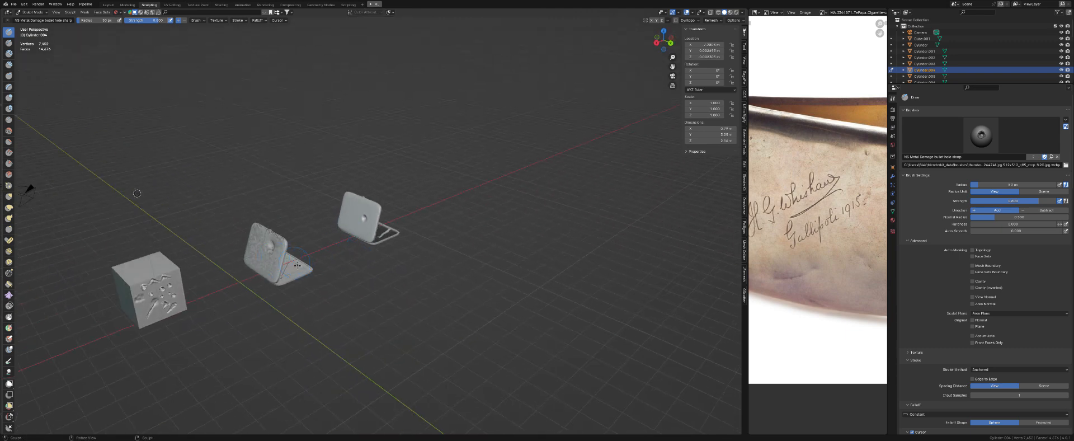
{"action": "scroll", "coordinate": [297, 265], "scroll_direction": "up", "scroll_amount": 2}
{"action": "middle_click_drag", "start_coordinate": [297, 265], "coordinate": [335, 240], "text": "shift"}
{"action": "scroll", "coordinate": [335, 241], "scroll_direction": "up", "scroll_amount": 3}
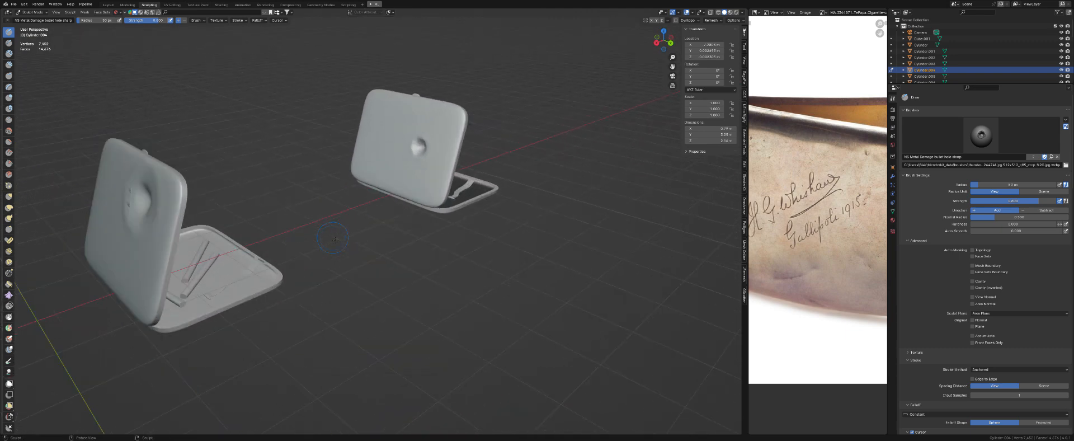
{"action": "mouse_move", "coordinate": [396, 200]}
{"action": "middle_mouse_down"}
{"action": "mouse_move", "coordinate": [313, 197]}
{"action": "mouse_move", "coordinate": [289, 168]}
{"action": "middle_mouse_up"}
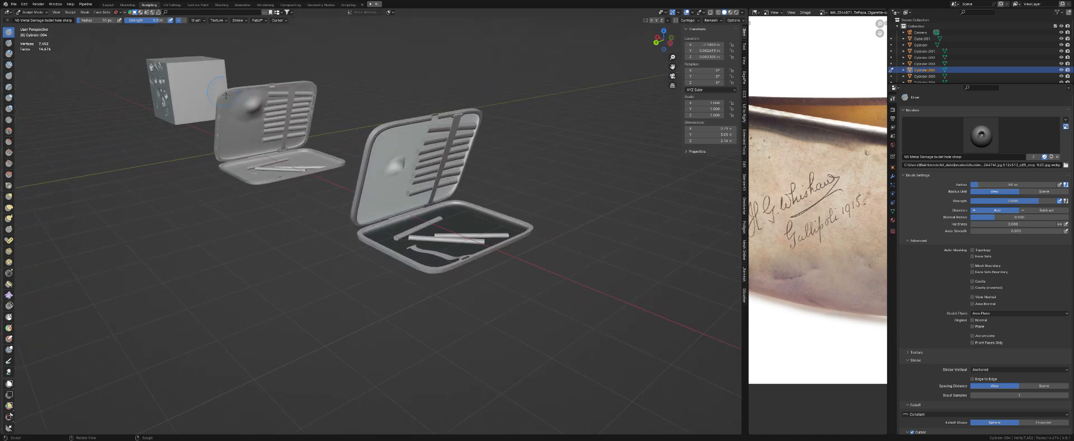
{"action": "middle_click_drag", "start_coordinate": [244, 152], "coordinate": [370, 242]}
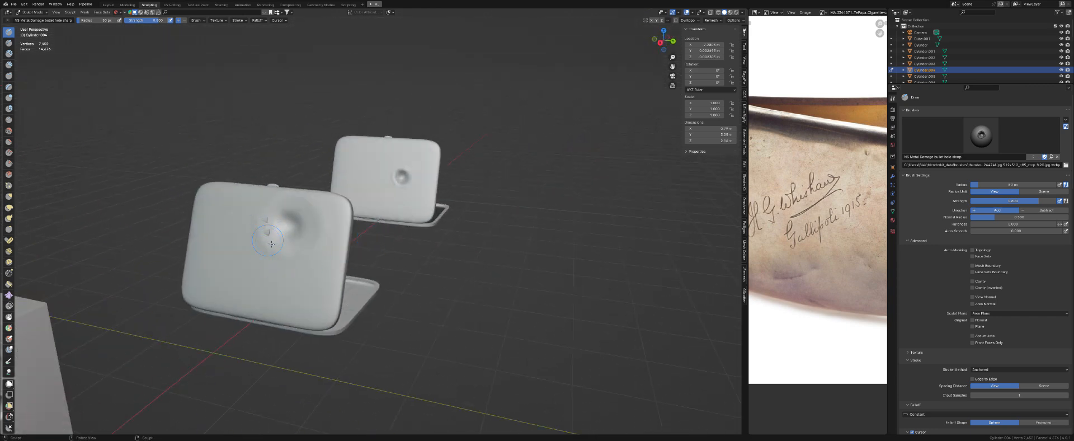
{"action": "scroll", "coordinate": [271, 243], "scroll_direction": "up", "scroll_amount": 6}
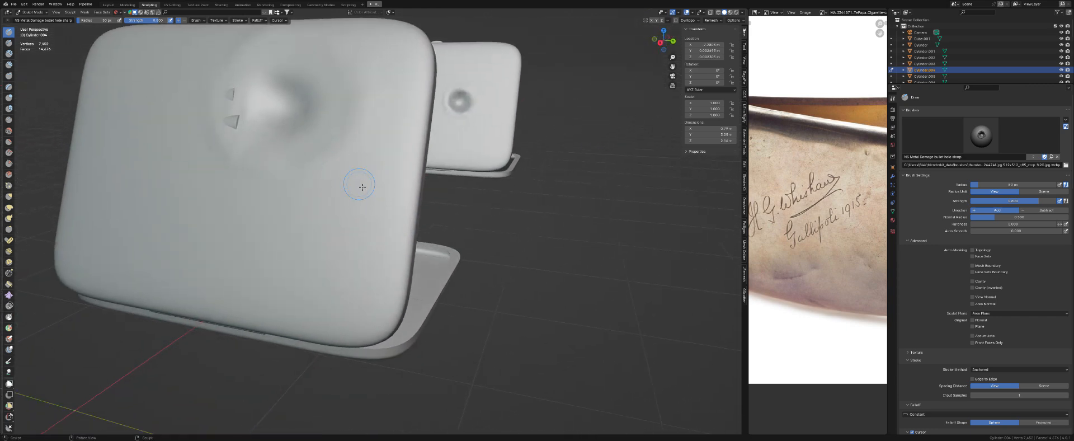
{"action": "key", "text": "KP_Decimal"}
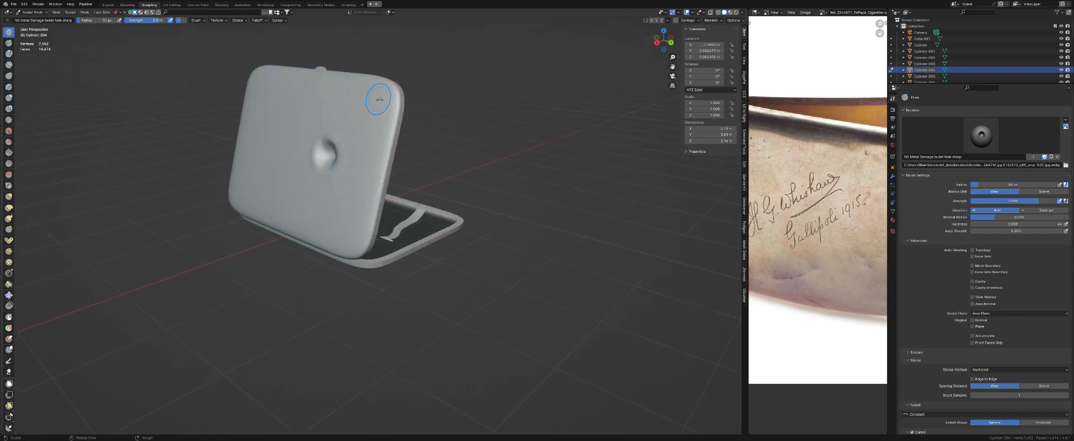
Examine the example case's dent from the front and side, and the new sharp dent's rim close up
{"action": "middle_click_drag", "start_coordinate": [351, 165], "coordinate": [365, 133]}
{"action": "mouse_move", "coordinate": [350, 182]}
{"action": "middle_mouse_down"}
{"action": "mouse_move", "coordinate": [173, 175]}
{"action": "mouse_move", "coordinate": [224, 188]}
{"action": "middle_mouse_up"}
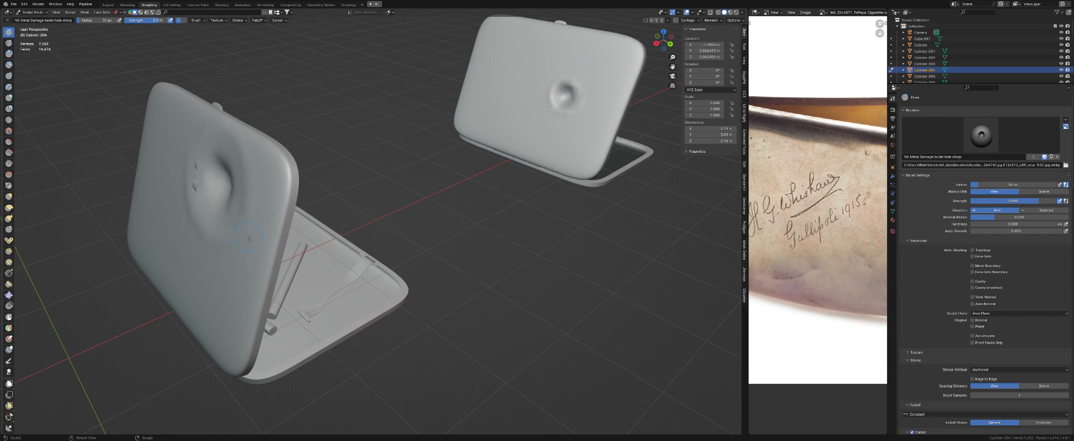
{"action": "mouse_move", "coordinate": [264, 243]}
{"action": "middle_mouse_down"}
{"action": "mouse_move", "coordinate": [236, 229]}
{"action": "mouse_move", "coordinate": [459, 176]}
{"action": "mouse_move", "coordinate": [445, 185]}
{"action": "mouse_move", "coordinate": [427, 172]}
{"action": "mouse_move", "coordinate": [473, 179]}
{"action": "mouse_move", "coordinate": [621, 121]}
{"action": "middle_mouse_up"}
{"action": "middle_click_drag", "start_coordinate": [335, 215], "coordinate": [370, 235]}
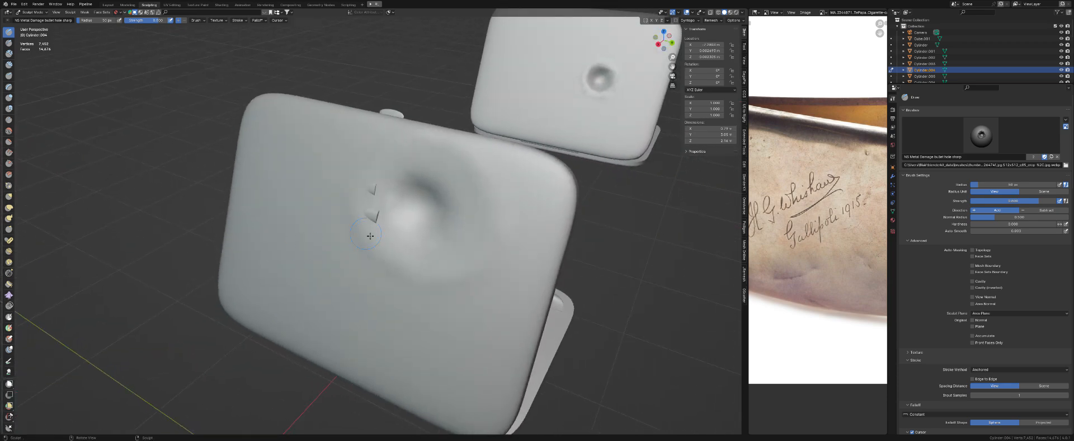
{"action": "middle_click_drag", "start_coordinate": [419, 209], "coordinate": [202, 174]}
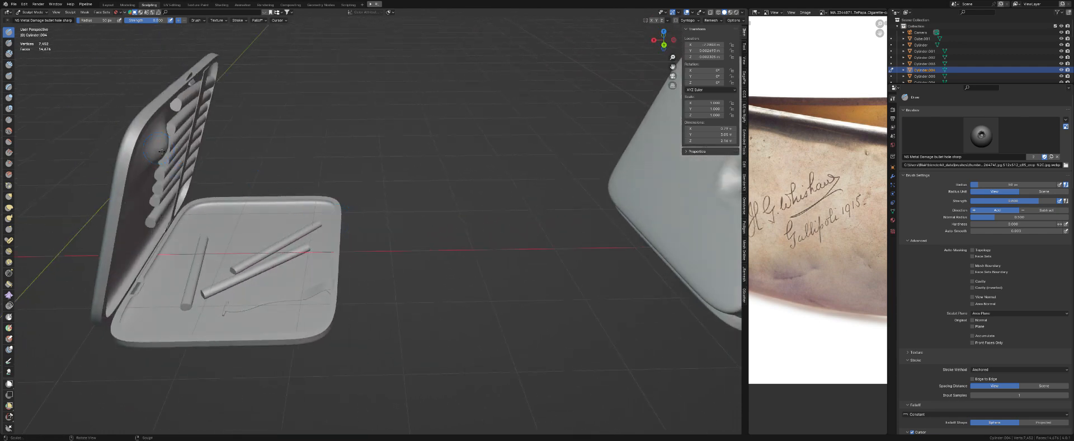
{"action": "middle_click_drag", "start_coordinate": [509, 220], "coordinate": [352, 235]}
{"action": "scroll", "coordinate": [371, 232], "scroll_direction": "up", "scroll_amount": 6}
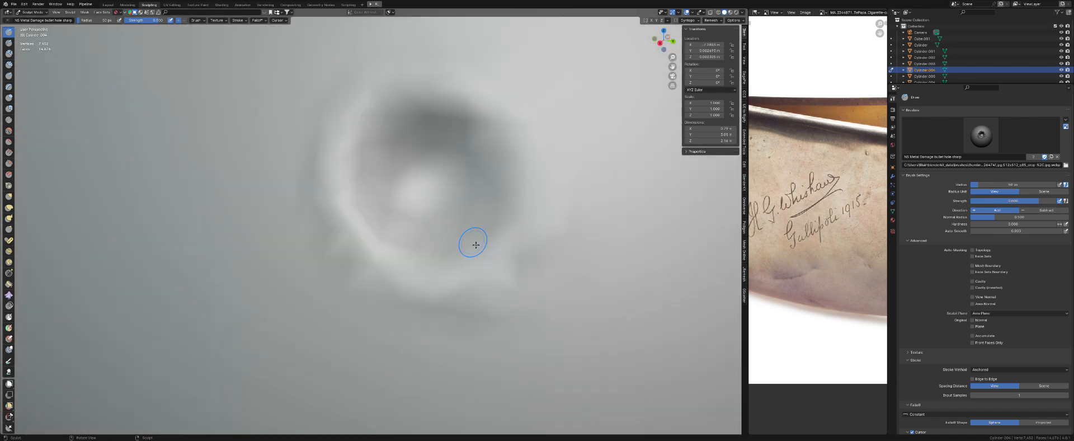
Undo the sharp bullet hole dent on the outer lid
{"action": "scroll", "coordinate": [476, 245], "scroll_direction": "down", "scroll_amount": 5}
{"action": "middle_click_drag", "start_coordinate": [470, 240], "coordinate": [417, 230]}
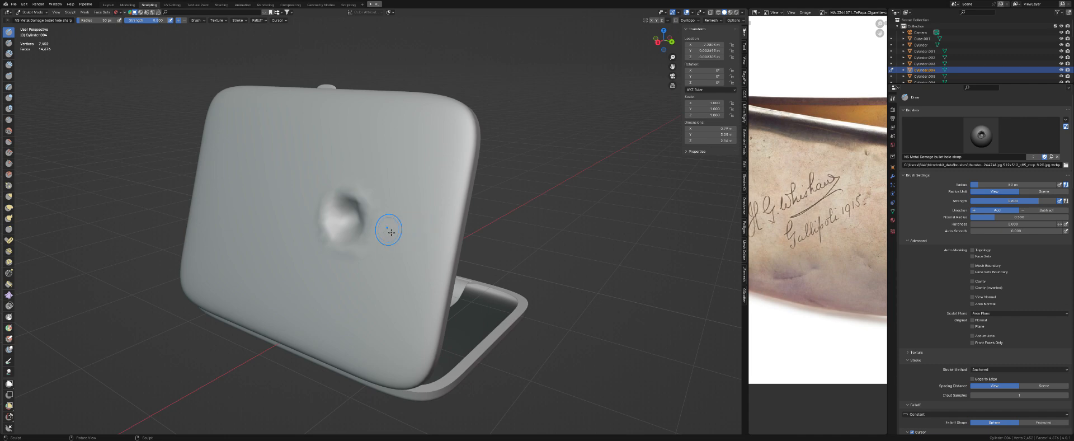
{"action": "middle_click_drag", "start_coordinate": [388, 234], "coordinate": [396, 232]}
{"action": "key", "text": "ctrl+z"}
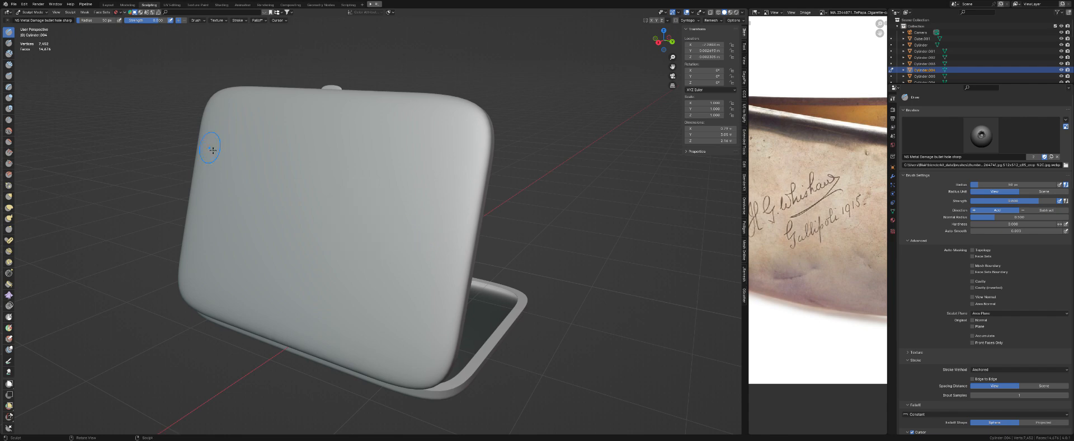
Switch to the Bullet Impact Hole brush, raise its strength and stamp a large dent in the middle of the outer lid
{"action": "left_click", "coordinate": [39, 20]}
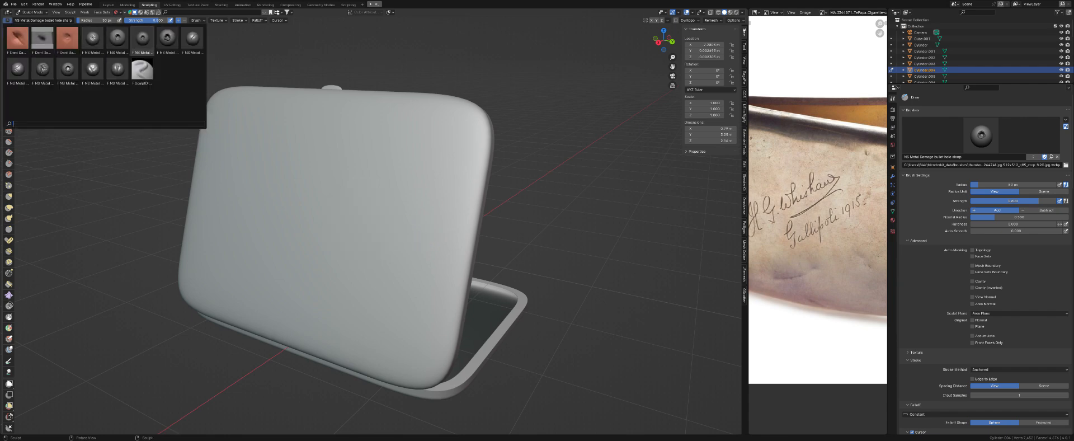
{"action": "left_click", "coordinate": [167, 39]}
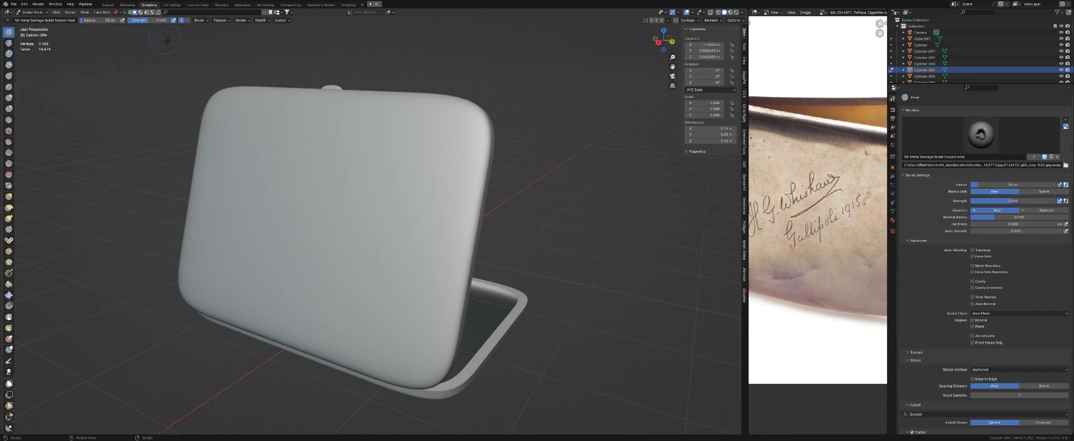
{"action": "middle_click_drag", "start_coordinate": [348, 206], "coordinate": [320, 197]}
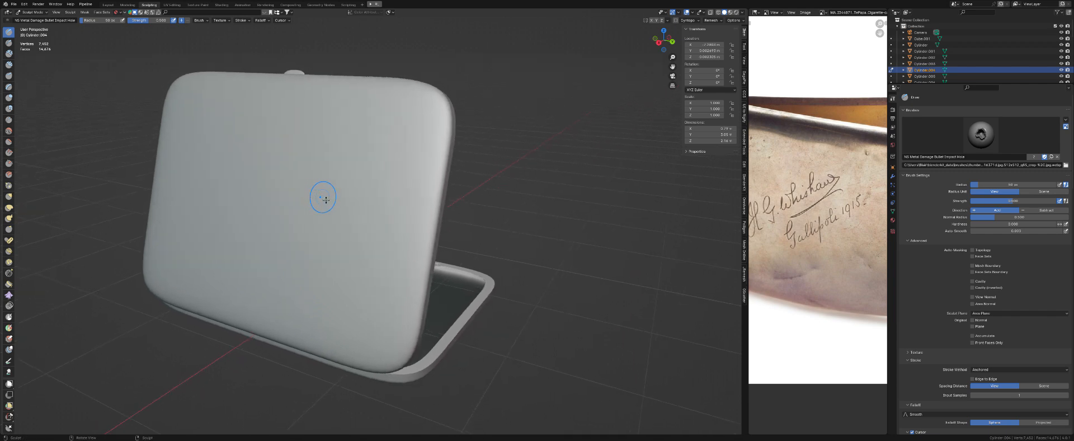
{"action": "scroll", "coordinate": [326, 200], "scroll_direction": "up", "scroll_amount": 4}
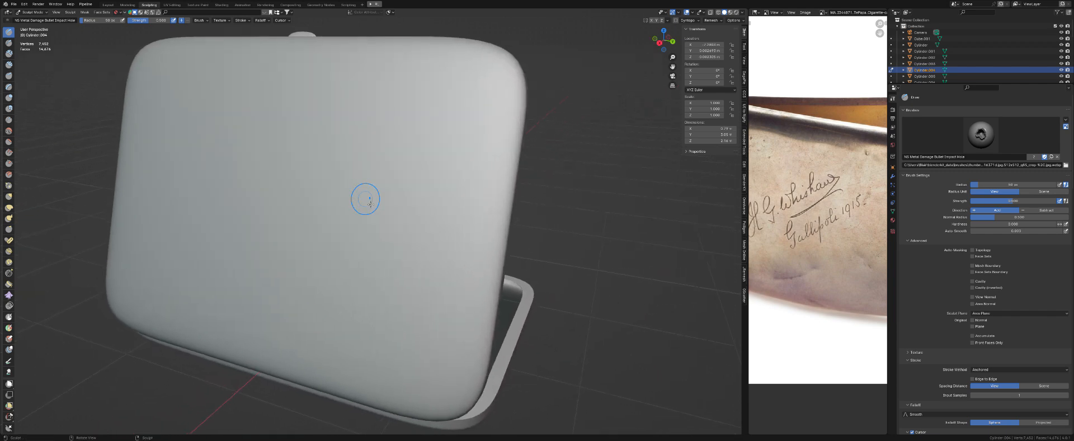
{"action": "left_click", "coordinate": [168, 21]}
{"action": "key", "text": "Return"}
{"action": "middle_click_drag", "start_coordinate": [324, 193], "coordinate": [336, 192]}
{"action": "left_click_drag", "start_coordinate": [370, 208], "coordinate": [481, 289]}
{"action": "mouse_move", "coordinate": [405, 258]}
{"action": "middle_mouse_down"}
{"action": "mouse_move", "coordinate": [465, 263]}
{"action": "mouse_move", "coordinate": [396, 259]}
{"action": "mouse_move", "coordinate": [364, 242]}
{"action": "middle_mouse_up"}
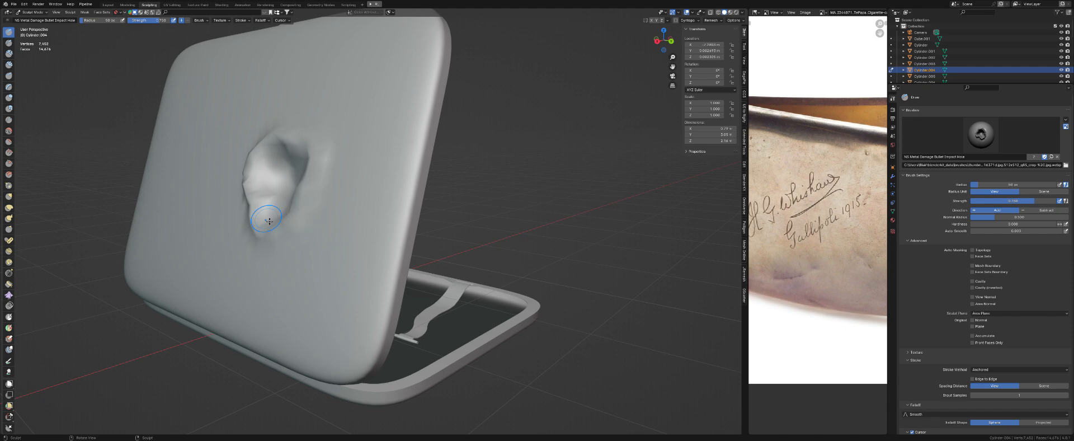
Check the large impact hole from the front of the lid and undo it
{"action": "mouse_move", "coordinate": [324, 176]}
{"action": "middle_mouse_down"}
{"action": "mouse_move", "coordinate": [324, 192]}
{"action": "mouse_move", "coordinate": [420, 178]}
{"action": "mouse_move", "coordinate": [470, 233]}
{"action": "mouse_move", "coordinate": [407, 219]}
{"action": "middle_mouse_up"}
{"action": "scroll", "coordinate": [469, 233], "scroll_direction": "up", "scroll_amount": 3}
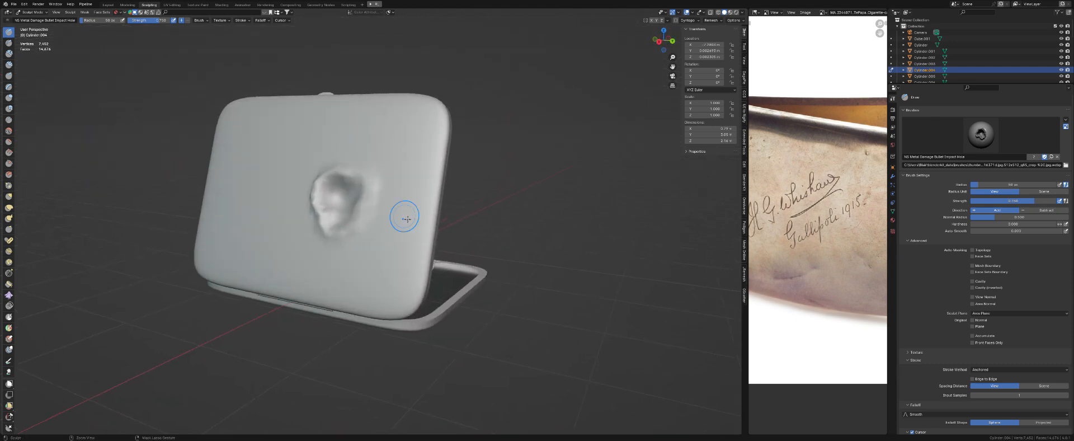
{"action": "key", "text": "ctrl+z"}
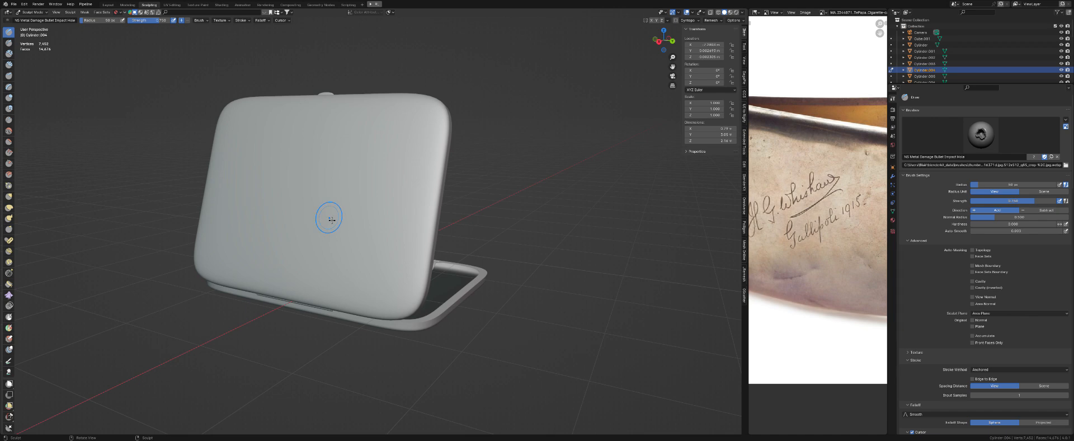
Switch to the Shell Impact brush and stamp a round crater into the outer lid
{"action": "left_click", "coordinate": [7, 20]}
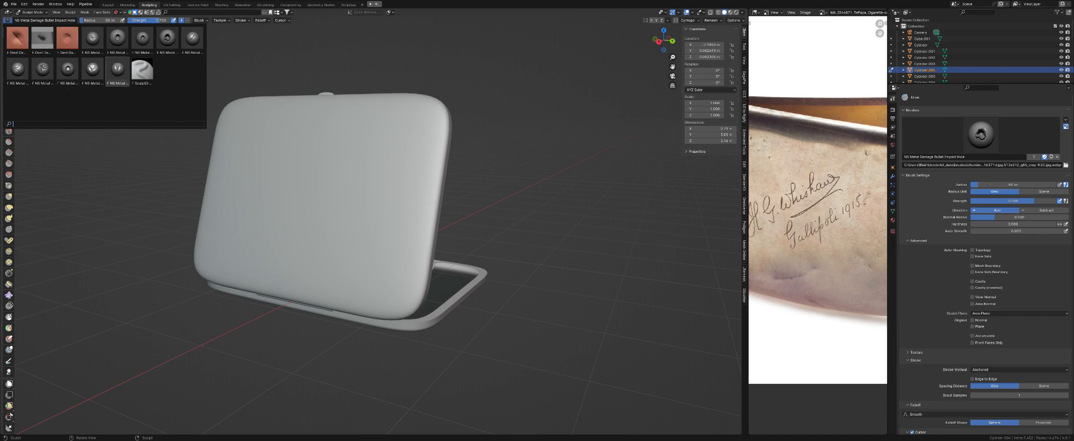
{"action": "left_click", "coordinate": [67, 68]}
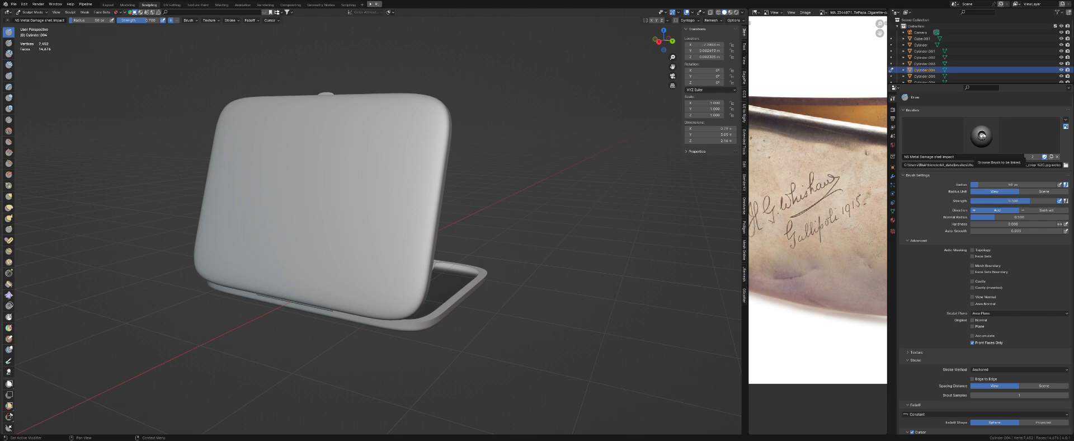
{"action": "middle_click_drag", "start_coordinate": [395, 192], "coordinate": [426, 196]}
{"action": "scroll", "coordinate": [400, 192], "scroll_direction": "up", "scroll_amount": 2}
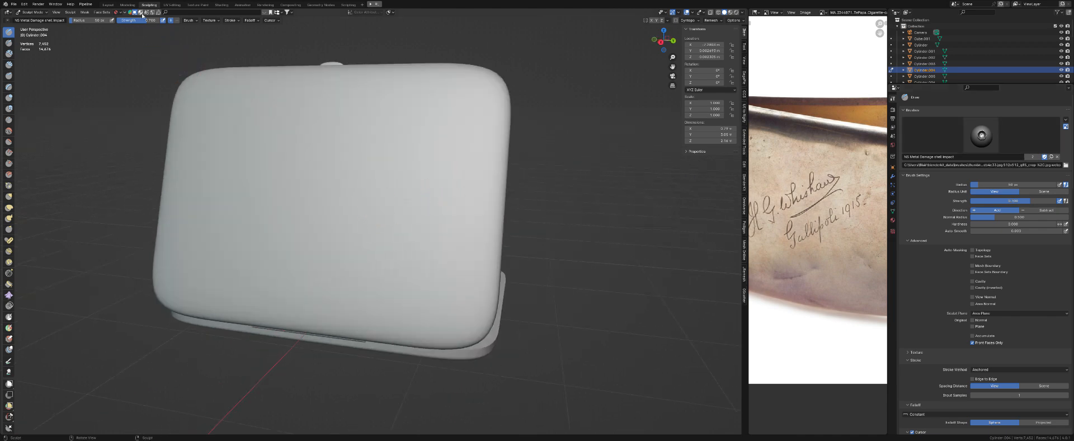
{"action": "left_click_drag", "start_coordinate": [376, 205], "coordinate": [433, 260]}
{"action": "middle_click_drag", "start_coordinate": [420, 263], "coordinate": [430, 271]}
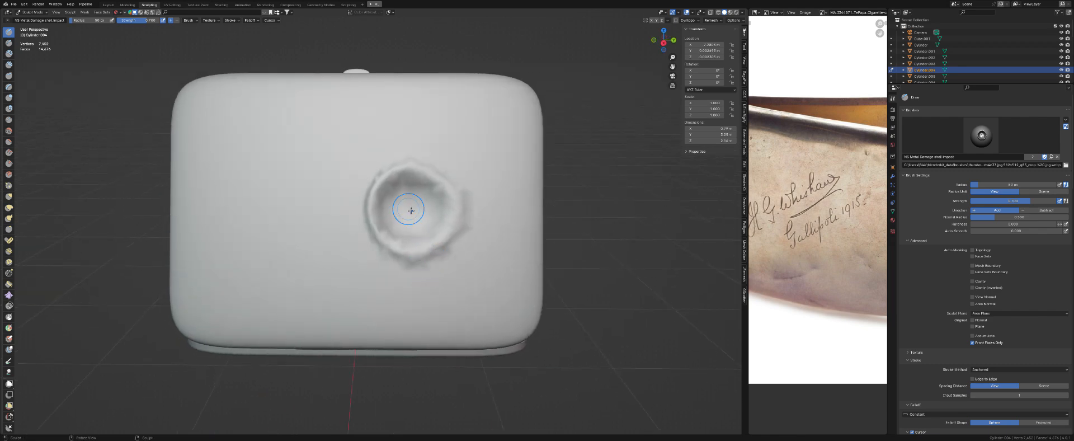
Examine the shell impact crater from the side and close up, and undo it
{"action": "middle_click_drag", "start_coordinate": [517, 223], "coordinate": [584, 231]}
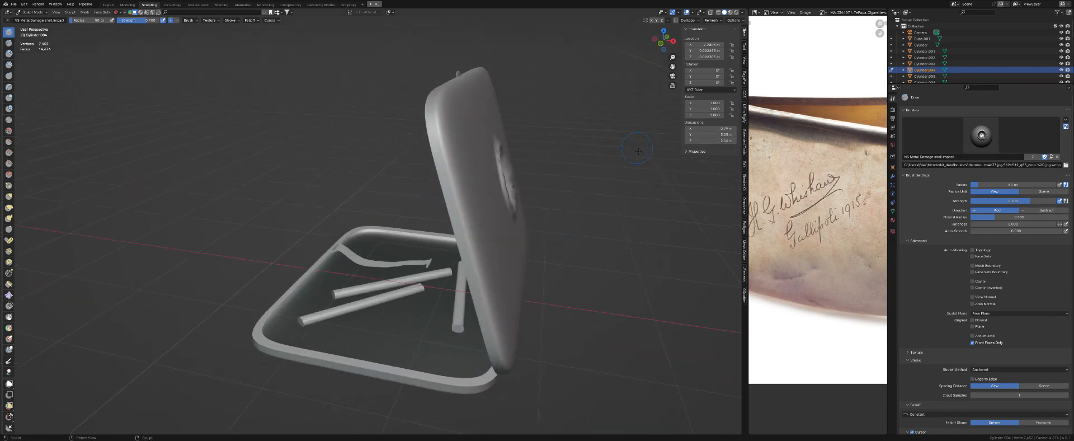
{"action": "middle_click_drag", "start_coordinate": [521, 177], "coordinate": [473, 180]}
{"action": "mouse_move", "coordinate": [411, 280]}
{"action": "middle_mouse_down"}
{"action": "mouse_move", "coordinate": [419, 276]}
{"action": "mouse_move", "coordinate": [403, 284]}
{"action": "mouse_move", "coordinate": [497, 278]}
{"action": "mouse_move", "coordinate": [429, 256]}
{"action": "mouse_move", "coordinate": [423, 231]}
{"action": "mouse_move", "coordinate": [442, 245]}
{"action": "middle_mouse_up"}
{"action": "scroll", "coordinate": [439, 250], "scroll_direction": "up", "scroll_amount": 6}
{"action": "scroll", "coordinate": [439, 250], "scroll_direction": "down", "scroll_amount": 10}
{"action": "scroll", "coordinate": [426, 234], "scroll_direction": "up", "scroll_amount": 5}
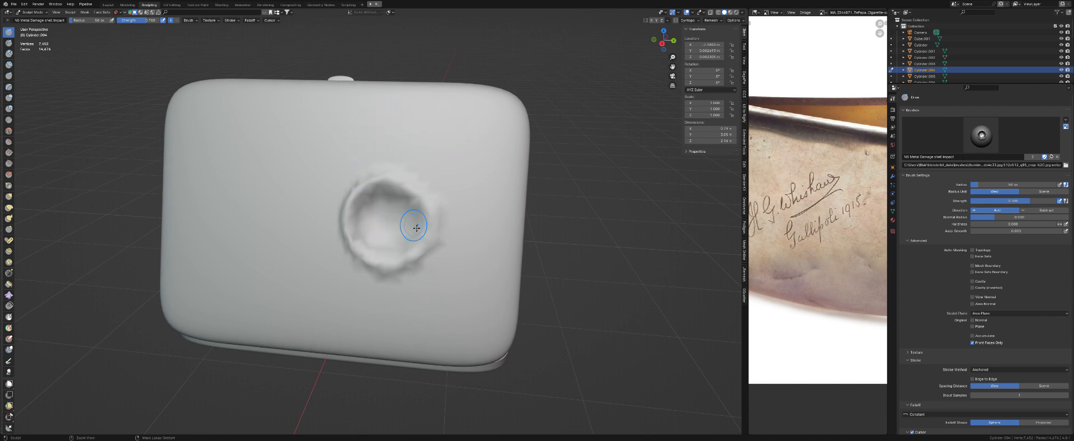
{"action": "key", "text": "ctrl+z"}
Set the Shell Impact brush radius to 30 px and stamp another crater on the outer lid
{"action": "left_click", "coordinate": [99, 20]}
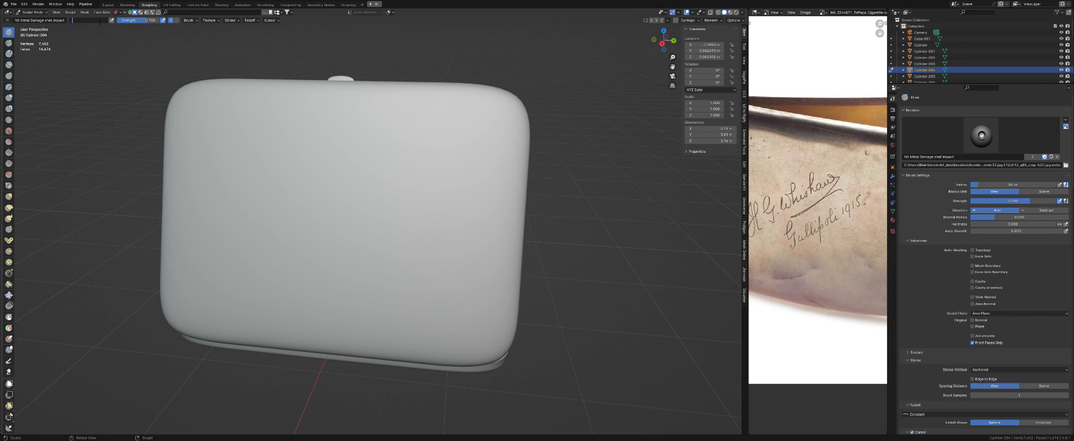
{"action": "type", "text": "30"}
{"action": "key", "text": "Return"}
{"action": "left_click_drag", "start_coordinate": [395, 197], "coordinate": [450, 250]}
{"action": "mouse_move", "coordinate": [454, 252]}
{"action": "middle_mouse_down"}
{"action": "mouse_move", "coordinate": [470, 274]}
{"action": "mouse_move", "coordinate": [607, 280]}
{"action": "mouse_move", "coordinate": [467, 284]}
{"action": "middle_mouse_up"}
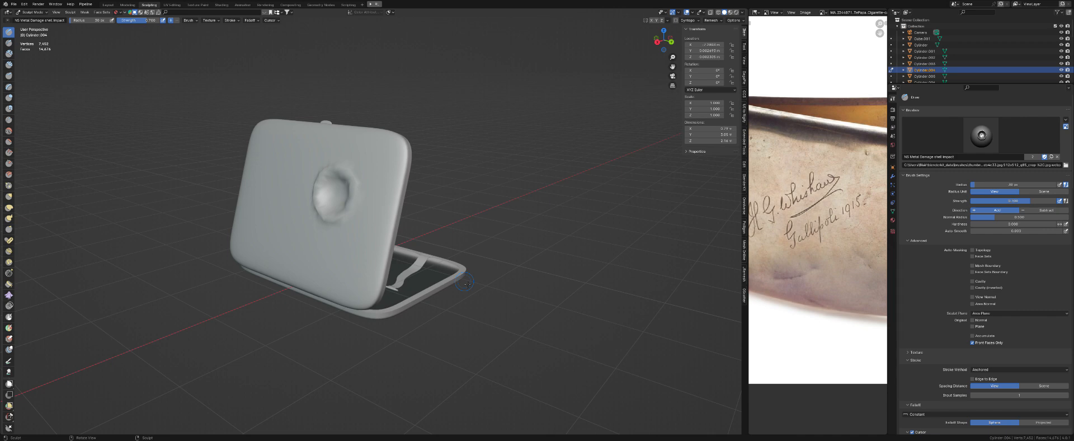
Examine the crater made with the 30 px brush from several angles and undo it
{"action": "middle_click_drag", "start_coordinate": [466, 283], "coordinate": [480, 281]}
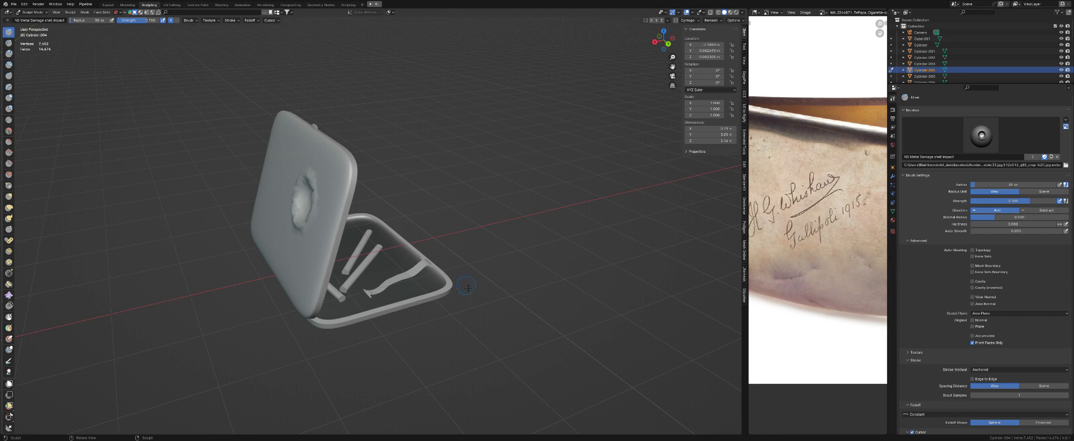
{"action": "middle_click_drag", "start_coordinate": [468, 287], "coordinate": [499, 294]}
{"action": "scroll", "coordinate": [483, 283], "scroll_direction": "up", "scroll_amount": 2}
{"action": "scroll", "coordinate": [485, 301], "scroll_direction": "up", "scroll_amount": 1}
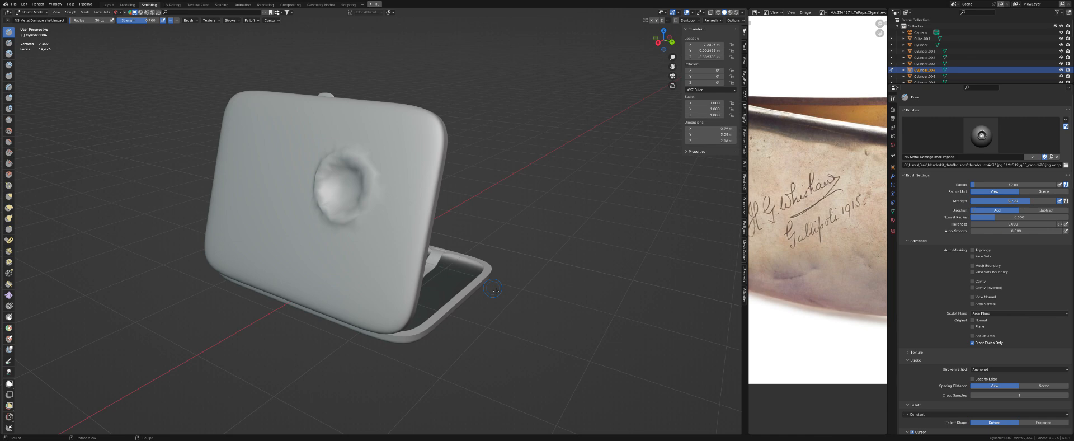
{"action": "middle_click_drag", "start_coordinate": [420, 246], "coordinate": [415, 220]}
{"action": "scroll", "coordinate": [431, 237], "scroll_direction": "up", "scroll_amount": 3}
{"action": "scroll", "coordinate": [414, 220], "scroll_direction": "down", "scroll_amount": 3}
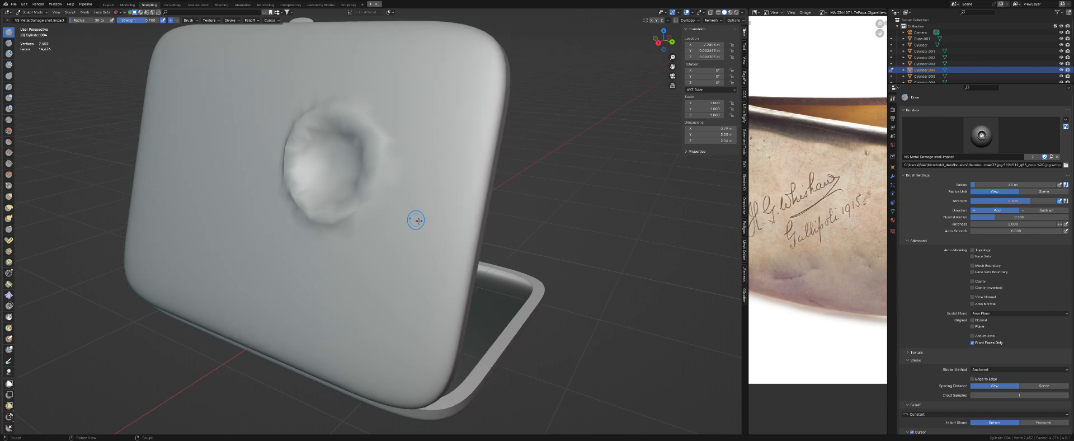
{"action": "key", "text": "ctrl+z"}
Reduce the Shell Impact brush radius further and stamp a crater near the middle of the outer lid
{"action": "middle_click_drag", "start_coordinate": [327, 167], "coordinate": [323, 170]}
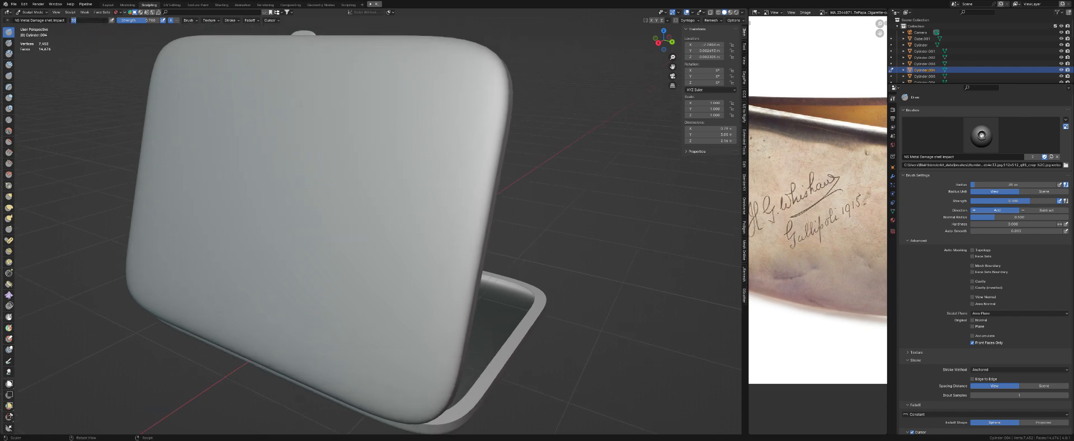
{"action": "key", "text": "Return"}
{"action": "left_click_drag", "start_coordinate": [354, 194], "coordinate": [429, 248]}
{"action": "mouse_move", "coordinate": [433, 241]}
{"action": "middle_mouse_down"}
{"action": "mouse_move", "coordinate": [406, 235]}
{"action": "mouse_move", "coordinate": [500, 249]}
{"action": "middle_mouse_up"}
Compare the crater's shape inside and outside the lid, and undo the stamp
{"action": "scroll", "coordinate": [407, 235], "scroll_direction": "down", "scroll_amount": 5}
{"action": "middle_click_drag", "start_coordinate": [520, 246], "coordinate": [564, 233]}
{"action": "scroll", "coordinate": [385, 184], "scroll_direction": "up", "scroll_amount": 8}
{"action": "middle_click_drag", "start_coordinate": [395, 144], "coordinate": [364, 260]}
{"action": "scroll", "coordinate": [392, 257], "scroll_direction": "down", "scroll_amount": 1}
{"action": "scroll", "coordinate": [392, 256], "scroll_direction": "up", "scroll_amount": 1}
{"action": "scroll", "coordinate": [392, 256], "scroll_direction": "down", "scroll_amount": 3}
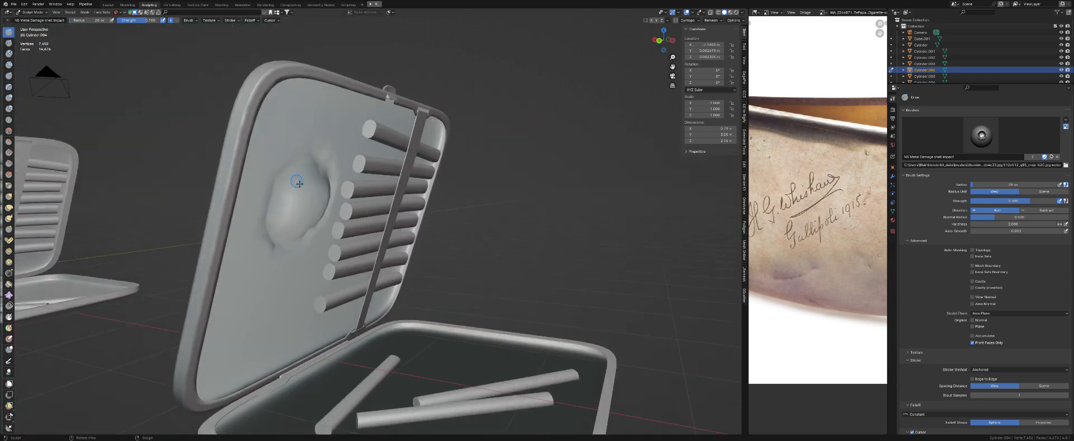
{"action": "middle_click_drag", "start_coordinate": [314, 210], "coordinate": [378, 185]}
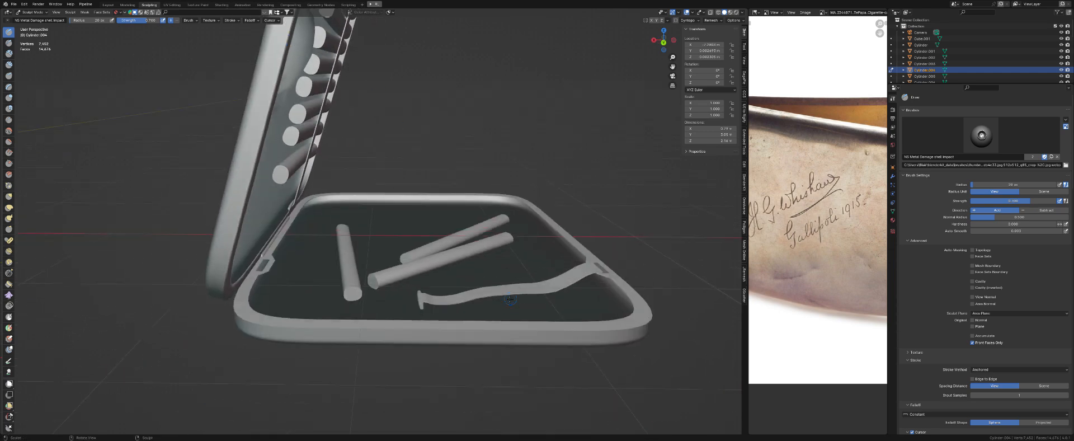
{"action": "middle_click_drag", "start_coordinate": [362, 219], "coordinate": [375, 251]}
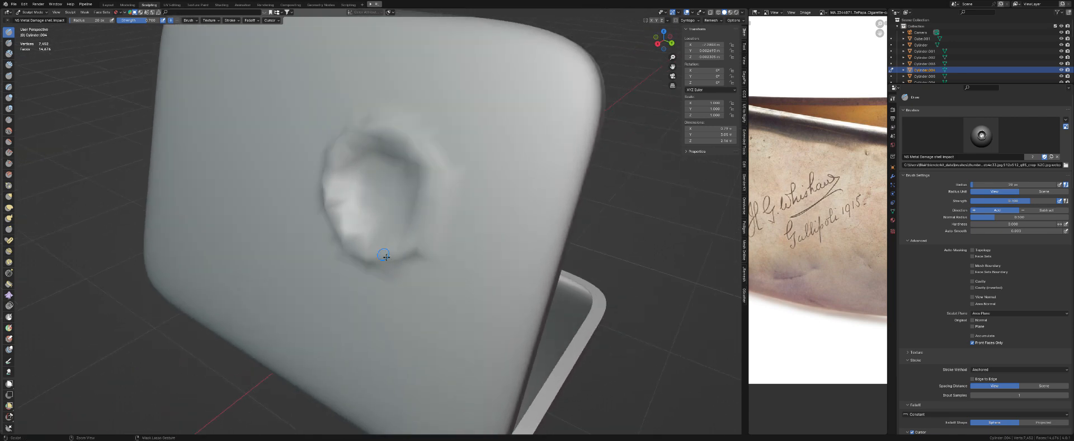
{"action": "key", "text": "ctrl+z"}
Try two diagonal cuts on the outer lid with the Cut Deep brush, undoing each one
{"action": "left_click", "coordinate": [8, 21]}
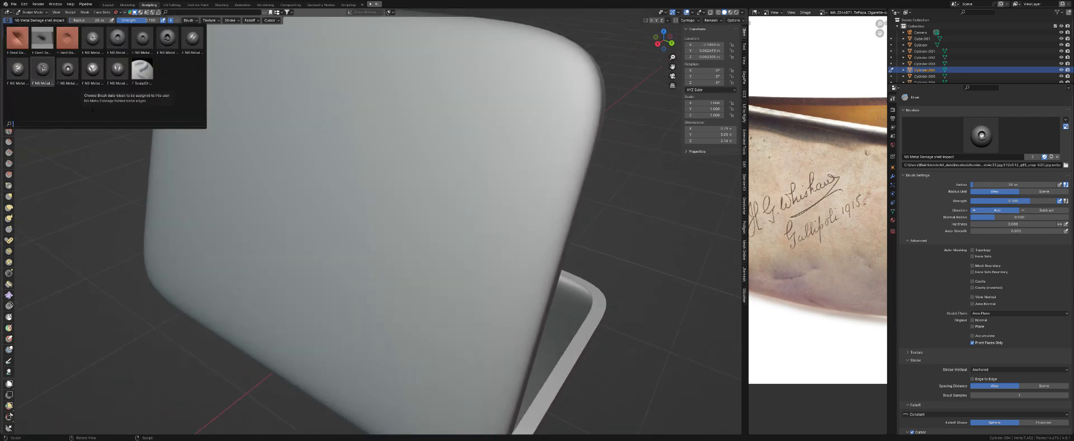
{"action": "left_click", "coordinate": [192, 39]}
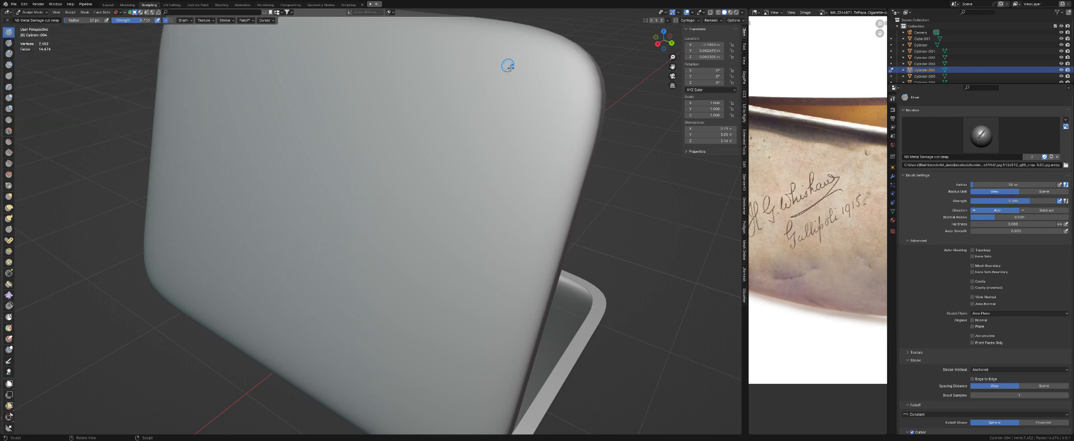
{"action": "scroll", "coordinate": [442, 168], "scroll_direction": "down", "scroll_amount": 4}
{"action": "mouse_move", "coordinate": [441, 168]}
{"action": "middle_mouse_down"}
{"action": "mouse_move", "coordinate": [412, 199]}
{"action": "mouse_move", "coordinate": [427, 187]}
{"action": "mouse_move", "coordinate": [431, 196]}
{"action": "middle_mouse_up"}
{"action": "left_click_drag", "start_coordinate": [367, 236], "coordinate": [436, 188]}
{"action": "key", "text": "ctrl+z"}
{"action": "left_click_drag", "start_coordinate": [493, 142], "coordinate": [499, 139]}
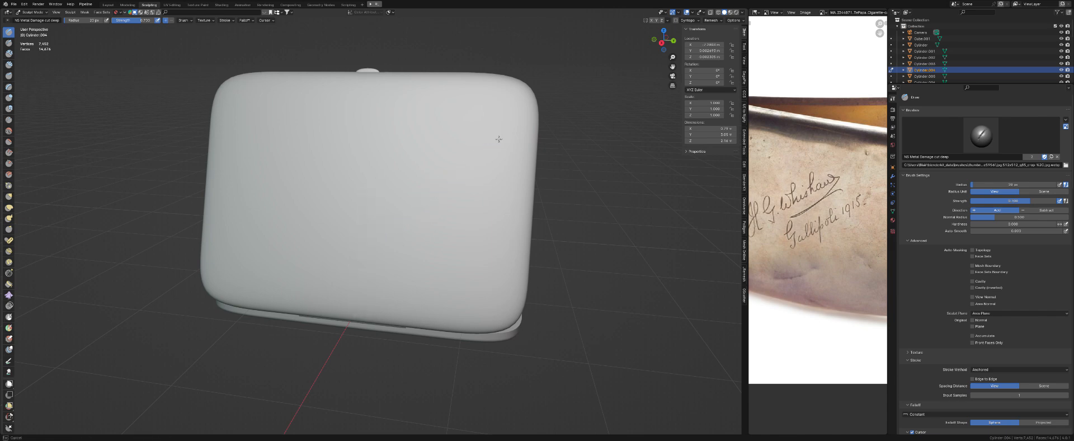
{"action": "mouse_move", "coordinate": [428, 210]}
{"action": "left_mouse_down"}
{"action": "mouse_move", "coordinate": [413, 211]}
{"action": "mouse_move", "coordinate": [482, 179]}
{"action": "mouse_move", "coordinate": [523, 112]}
{"action": "mouse_move", "coordinate": [496, 96]}
{"action": "left_mouse_up"}
{"action": "key", "text": "ctrl+z"}
Switch back to the Bullet Impact Hole brush and try it on the outer lid
{"action": "mouse_move", "coordinate": [502, 223]}
{"action": "middle_mouse_down"}
{"action": "mouse_move", "coordinate": [479, 238]}
{"action": "mouse_move", "coordinate": [408, 237]}
{"action": "mouse_move", "coordinate": [503, 241]}
{"action": "mouse_move", "coordinate": [437, 234]}
{"action": "middle_mouse_up"}
{"action": "left_click", "coordinate": [8, 20]}
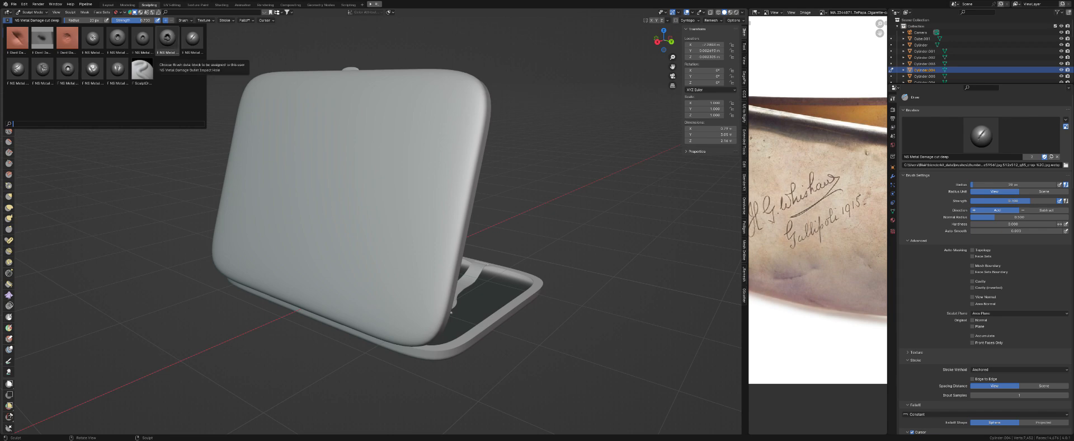
{"action": "left_click", "coordinate": [166, 39]}
{"action": "middle_click_drag", "start_coordinate": [287, 112], "coordinate": [354, 173]}
{"action": "left_click_drag", "start_coordinate": [430, 179], "coordinate": [509, 148]}
{"action": "mouse_move", "coordinate": [502, 203]}
{"action": "middle_mouse_down"}
{"action": "mouse_move", "coordinate": [462, 212]}
{"action": "mouse_move", "coordinate": [472, 193]}
{"action": "middle_mouse_up"}
{"action": "scroll", "coordinate": [391, 181], "scroll_direction": "up", "scroll_amount": 4}
{"action": "middle_click_drag", "start_coordinate": [392, 180], "coordinate": [272, 170]}
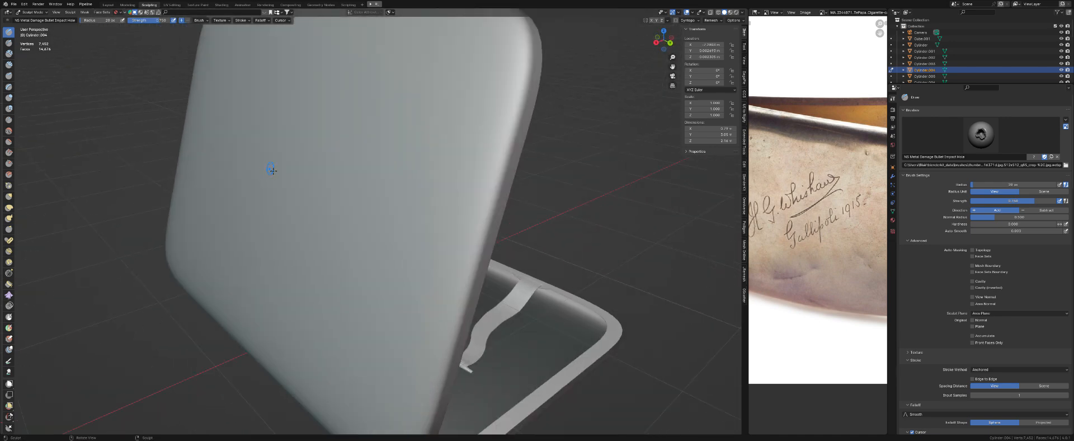
Set the Bullet Impact Hole brush strength to 0.6 and stamp a dent in the middle of the outer lid
{"action": "left_click", "coordinate": [158, 21]}
{"action": "type", "text": ".6"}
{"action": "key", "text": "Return"}
{"action": "left_click_drag", "start_coordinate": [334, 207], "coordinate": [362, 226]}
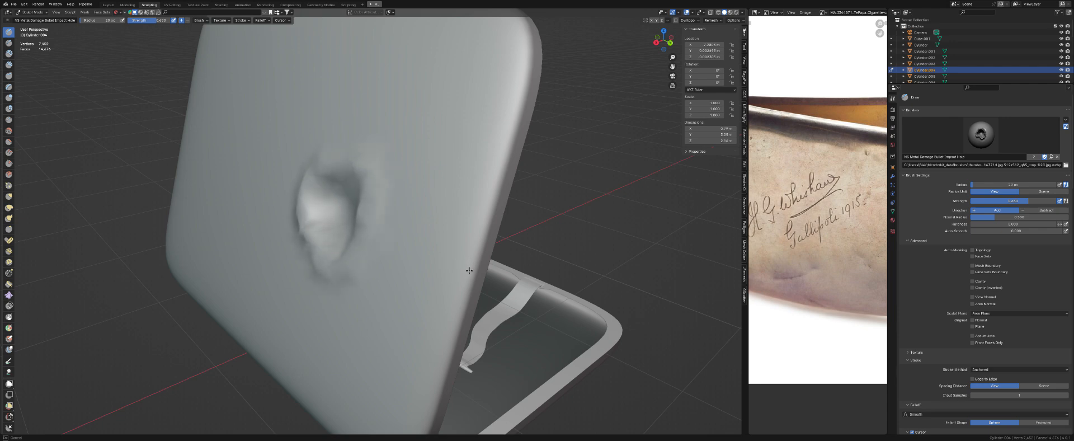
{"action": "left_click_drag", "start_coordinate": [471, 274], "coordinate": [469, 274]}
Examine the new bullet dent from inside the open case and from outside the lid, close up and at a distance
{"action": "mouse_move", "coordinate": [423, 252]}
{"action": "middle_mouse_down"}
{"action": "mouse_move", "coordinate": [461, 245]}
{"action": "mouse_move", "coordinate": [337, 237]}
{"action": "mouse_move", "coordinate": [298, 211]}
{"action": "mouse_move", "coordinate": [424, 230]}
{"action": "mouse_move", "coordinate": [359, 232]}
{"action": "middle_mouse_up"}
{"action": "scroll", "coordinate": [442, 242], "scroll_direction": "down", "scroll_amount": 5}
{"action": "scroll", "coordinate": [364, 240], "scroll_direction": "up", "scroll_amount": 3}
{"action": "scroll", "coordinate": [365, 240], "scroll_direction": "up", "scroll_amount": 4}
{"action": "scroll", "coordinate": [346, 222], "scroll_direction": "down", "scroll_amount": 5}
{"action": "scroll", "coordinate": [386, 228], "scroll_direction": "up", "scroll_amount": 4}
{"action": "middle_click_drag", "start_coordinate": [362, 291], "coordinate": [347, 288]}
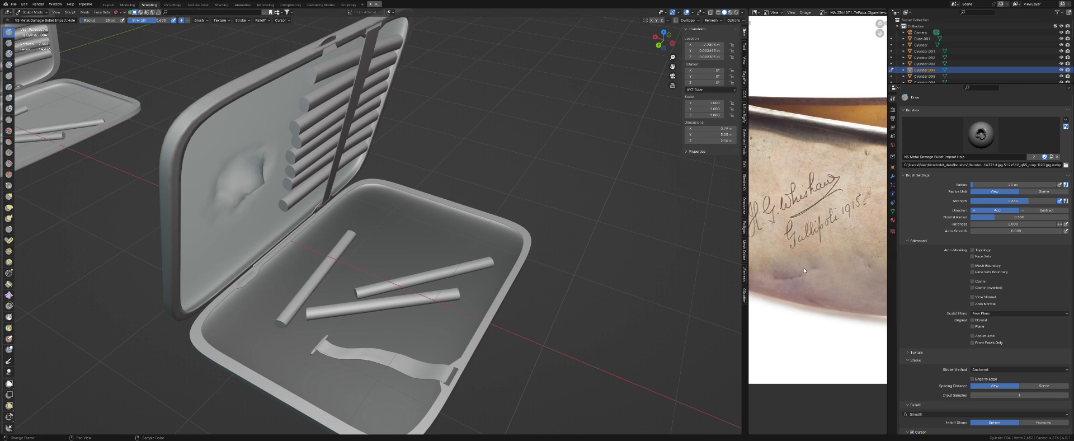
{"action": "middle_click_drag", "start_coordinate": [263, 119], "coordinate": [324, 120]}
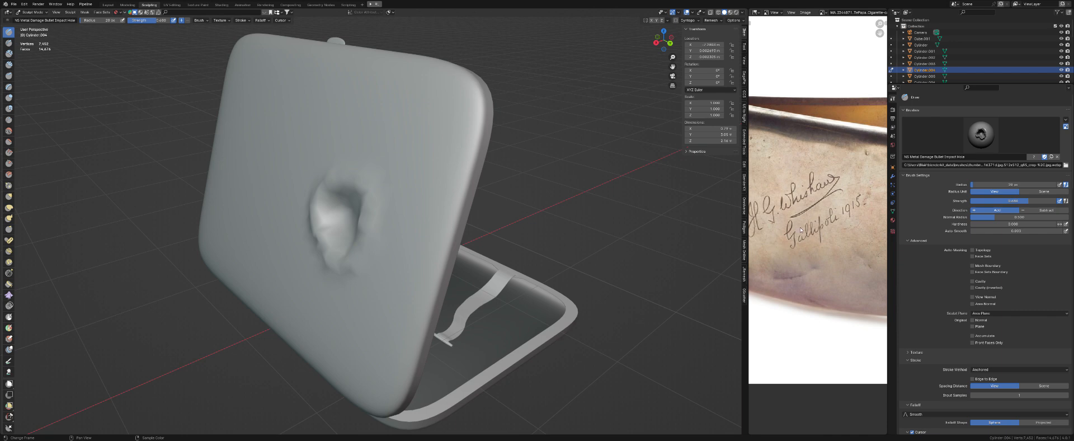
{"action": "scroll", "coordinate": [409, 218], "scroll_direction": "up", "scroll_amount": 2}
{"action": "middle_click_drag", "start_coordinate": [417, 216], "coordinate": [451, 204]}
{"action": "scroll", "coordinate": [439, 173], "scroll_direction": "down", "scroll_amount": 3}
{"action": "mouse_move", "coordinate": [424, 167]}
{"action": "middle_mouse_down"}
{"action": "mouse_move", "coordinate": [349, 209]}
{"action": "mouse_move", "coordinate": [650, 186]}
{"action": "middle_mouse_up"}
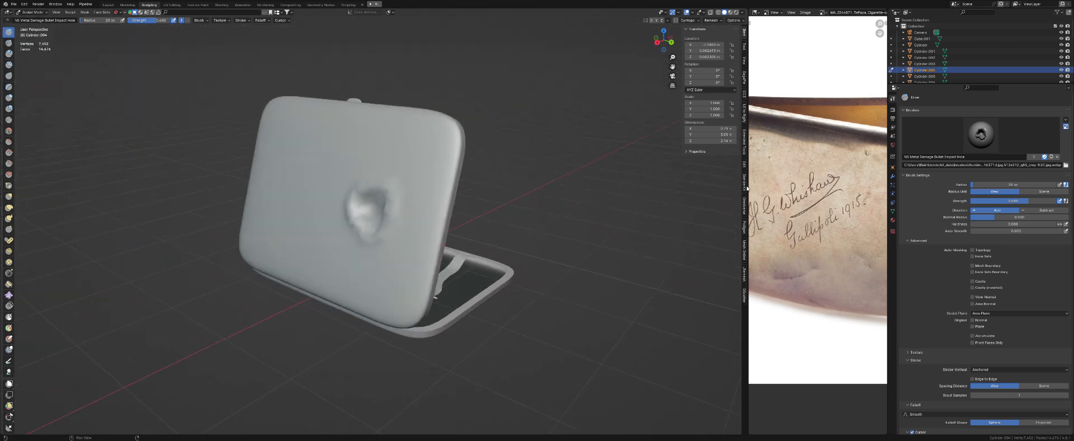
Widen the reference image area to show the whole photographed case and compare it with the dented lid from several angles
{"action": "left_click_drag", "start_coordinate": [751, 188], "coordinate": [573, 188]}
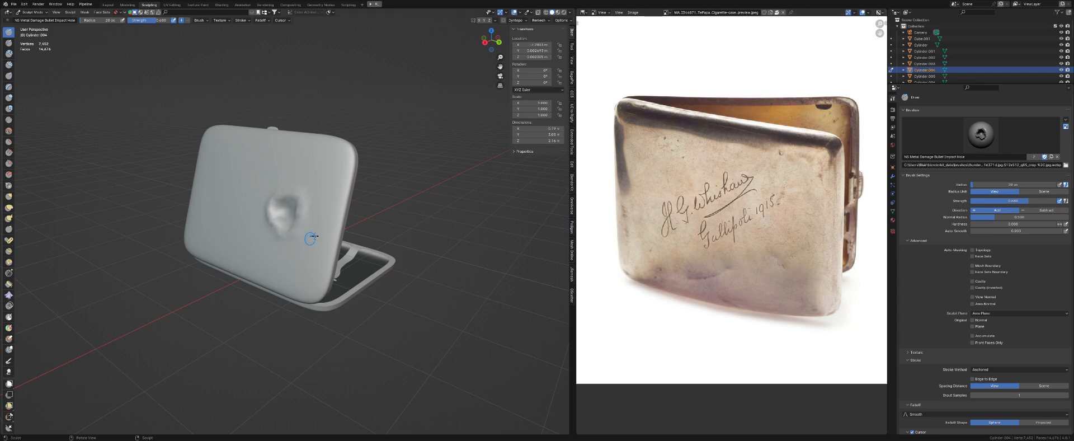
{"action": "middle_click_drag", "start_coordinate": [292, 212], "coordinate": [378, 215]}
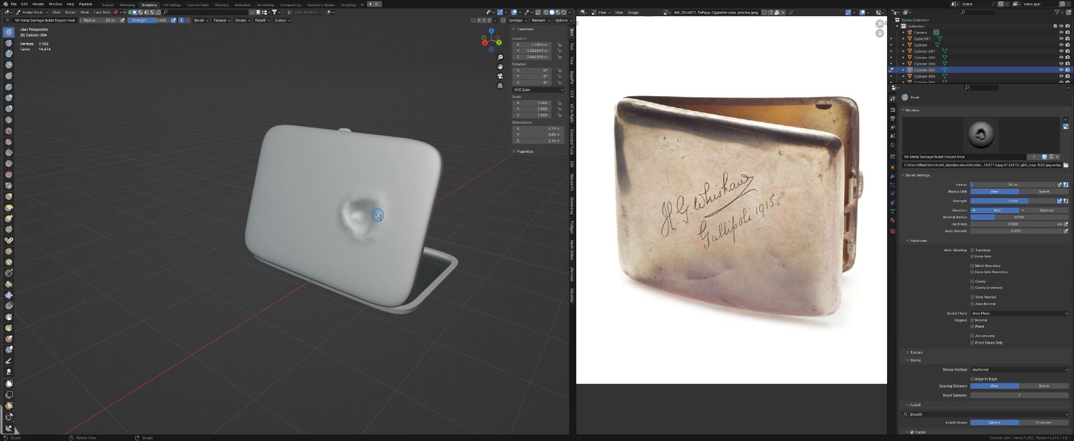
{"action": "mouse_move", "coordinate": [377, 215]}
{"action": "middle_mouse_down"}
{"action": "mouse_move", "coordinate": [372, 241]}
{"action": "mouse_move", "coordinate": [398, 235]}
{"action": "mouse_move", "coordinate": [344, 221]}
{"action": "middle_mouse_up"}
{"action": "scroll", "coordinate": [372, 241], "scroll_direction": "up", "scroll_amount": 1}
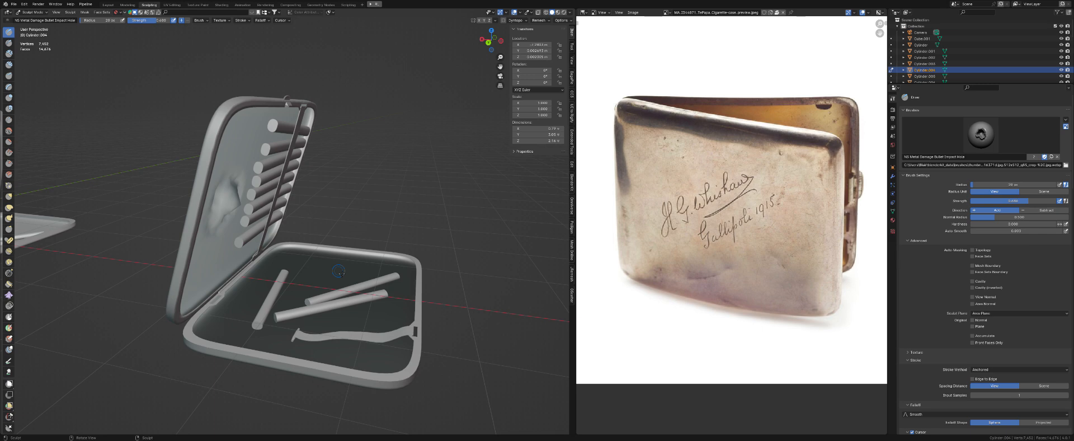
{"action": "mouse_move", "coordinate": [339, 272]}
{"action": "middle_mouse_down"}
{"action": "mouse_move", "coordinate": [324, 270]}
{"action": "mouse_move", "coordinate": [398, 222]}
{"action": "middle_mouse_up"}
{"action": "scroll", "coordinate": [400, 220], "scroll_direction": "up", "scroll_amount": 3}
{"action": "middle_click_drag", "start_coordinate": [400, 186], "coordinate": [330, 285], "text": "shift"}
{"action": "middle_click_drag", "start_coordinate": [358, 314], "coordinate": [308, 302]}
{"action": "middle_click_drag", "start_coordinate": [336, 330], "coordinate": [291, 256], "text": "shift"}
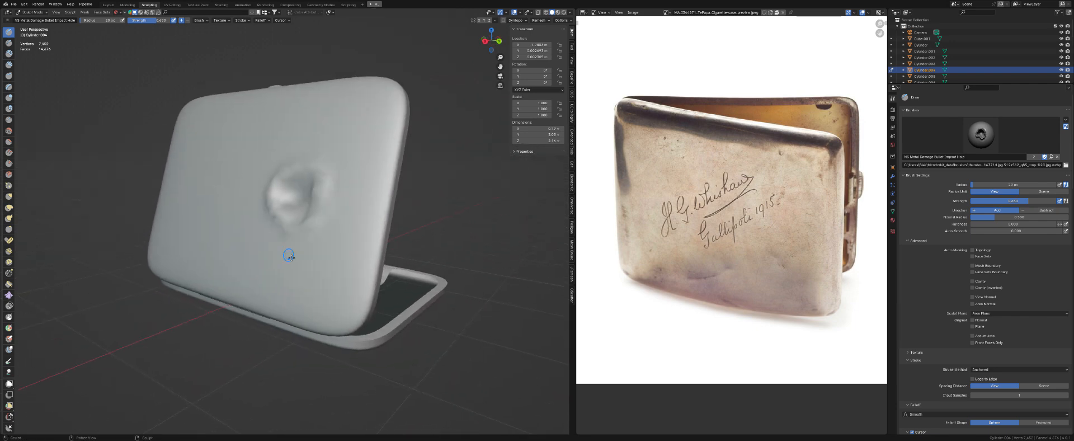